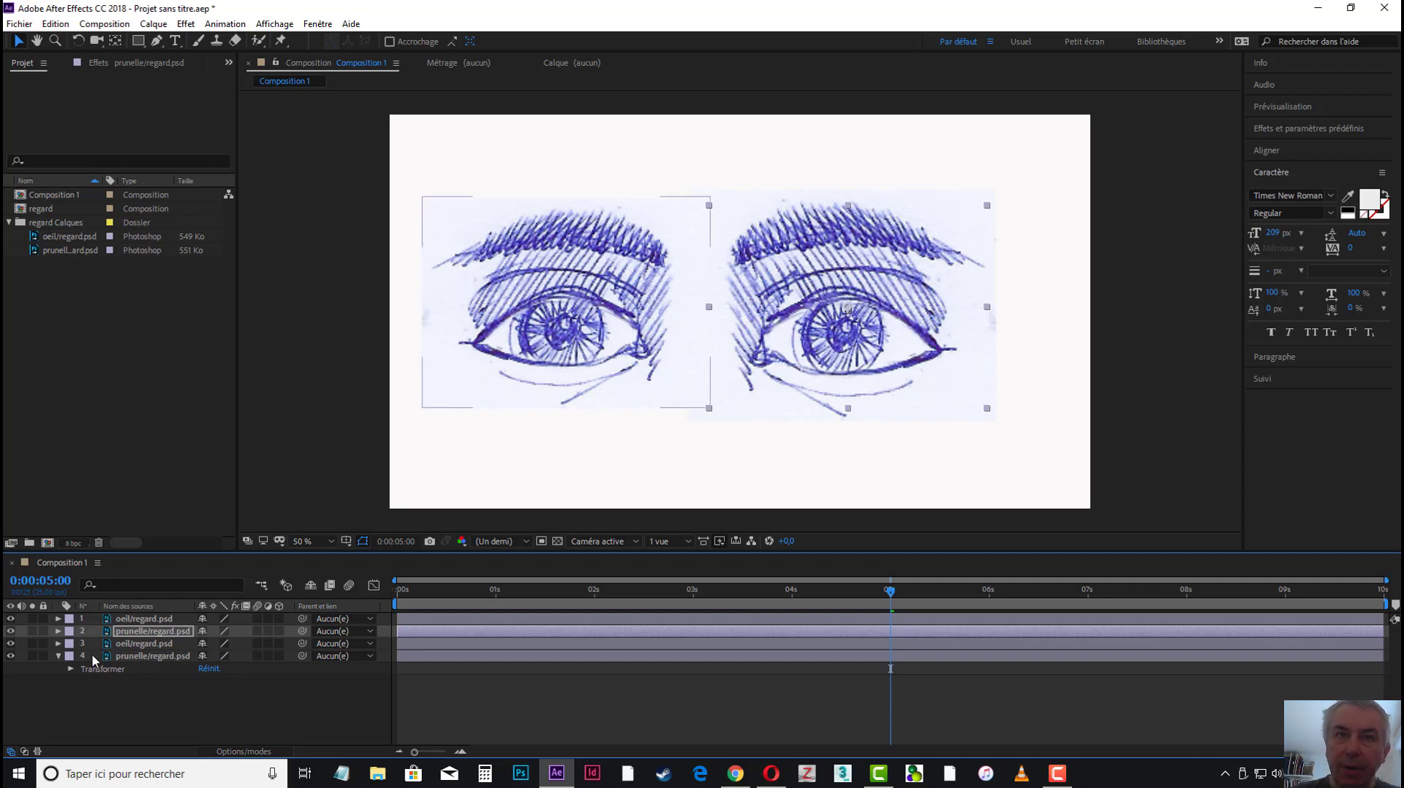
Step: Expand the transform properties of layer 2 in an enlarged timeline and toggle layer 3's visibility off and on to identify it
left_click(59, 632)
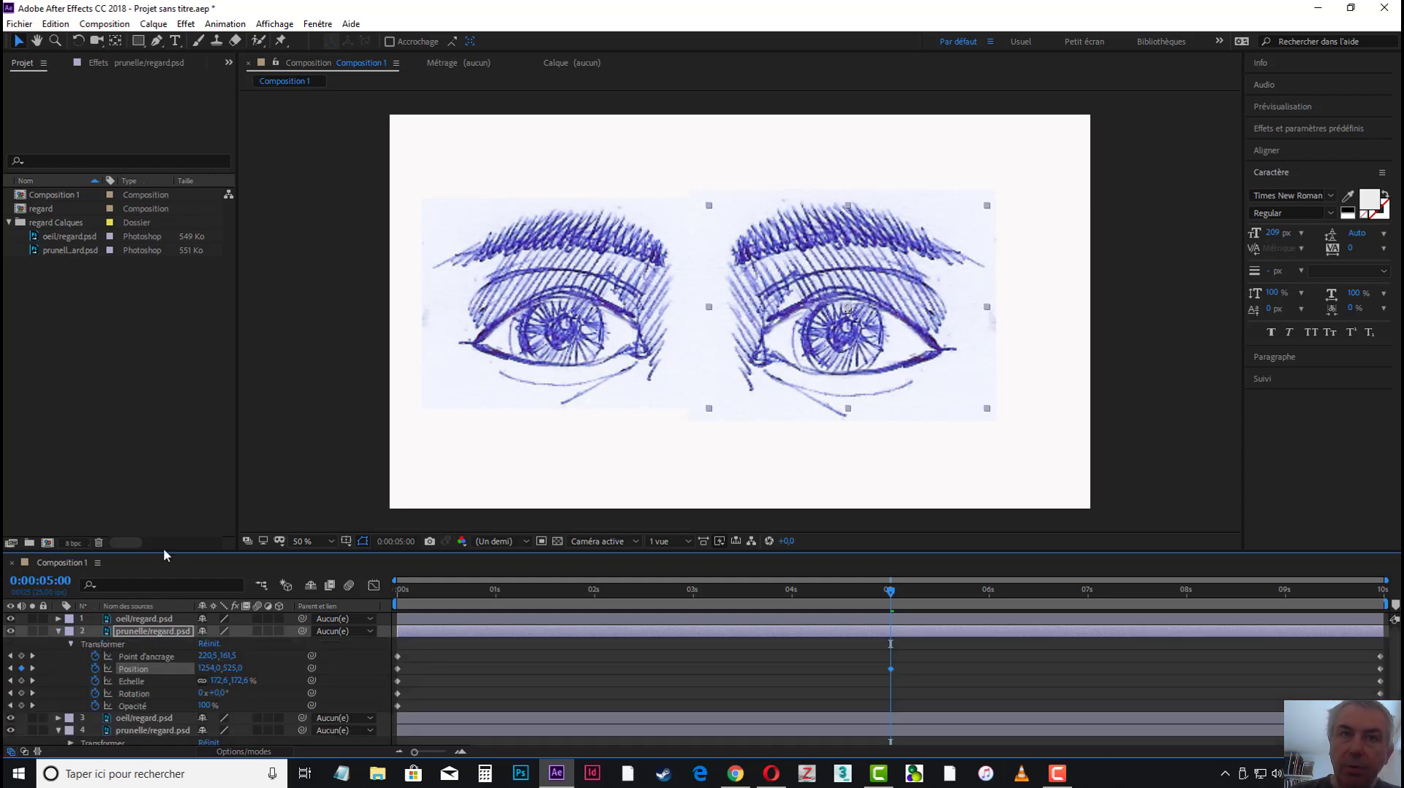
left_click_drag(185, 551, 195, 446)
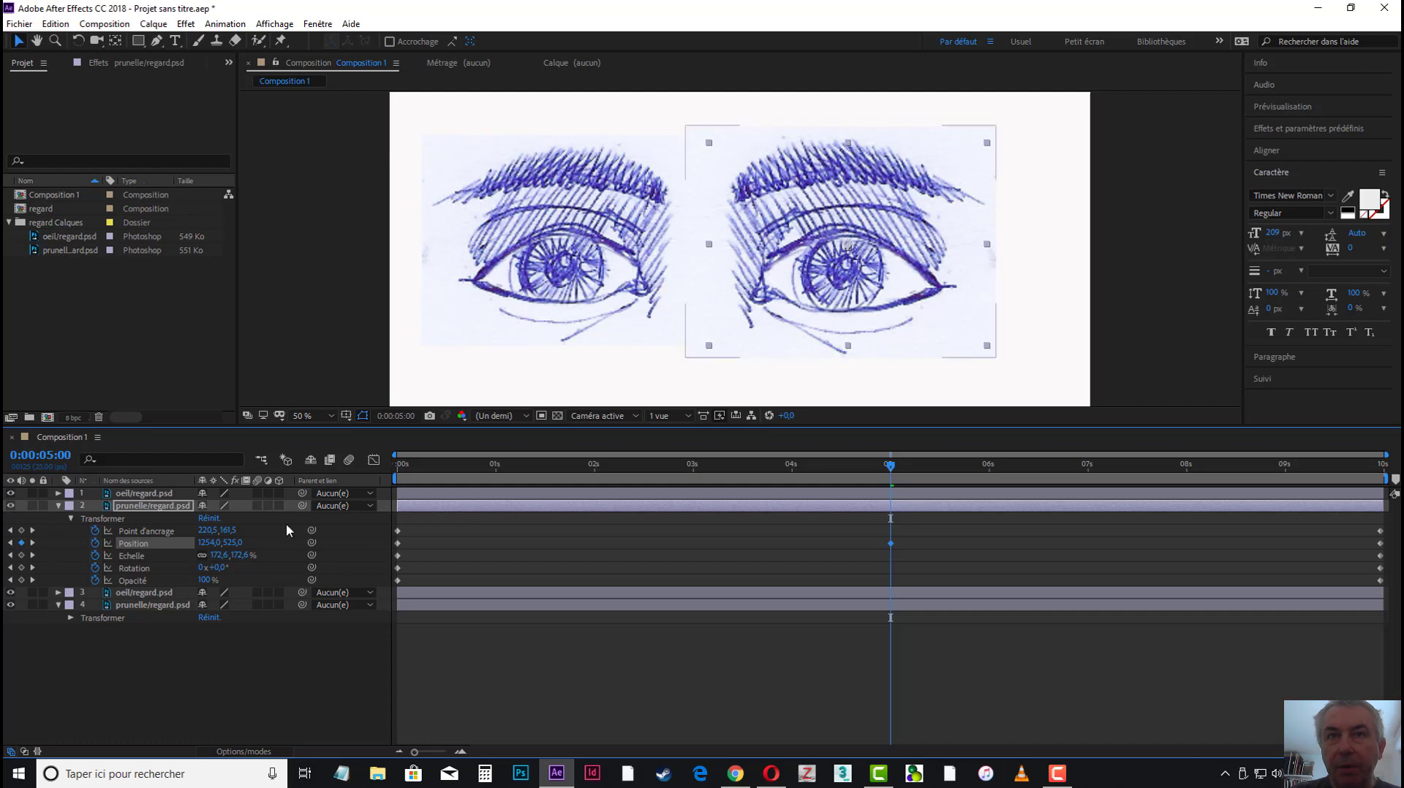
left_click(11, 593)
left_click(11, 593)
left_click(11, 593)
left_click(11, 593)
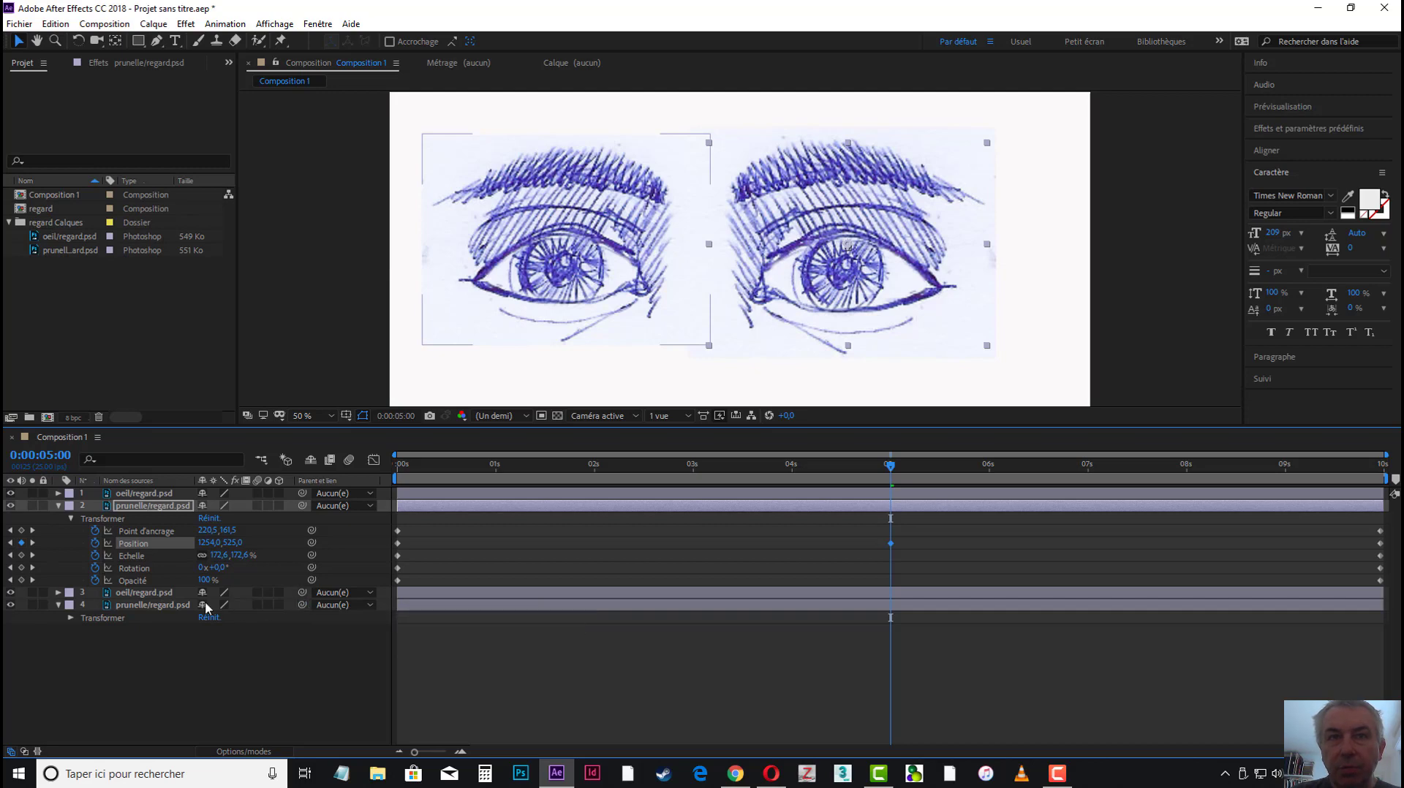
Step: Parent the pupil layer prunelle/regard.psd in row 4 to the pupil layer in row 2
left_click(164, 606)
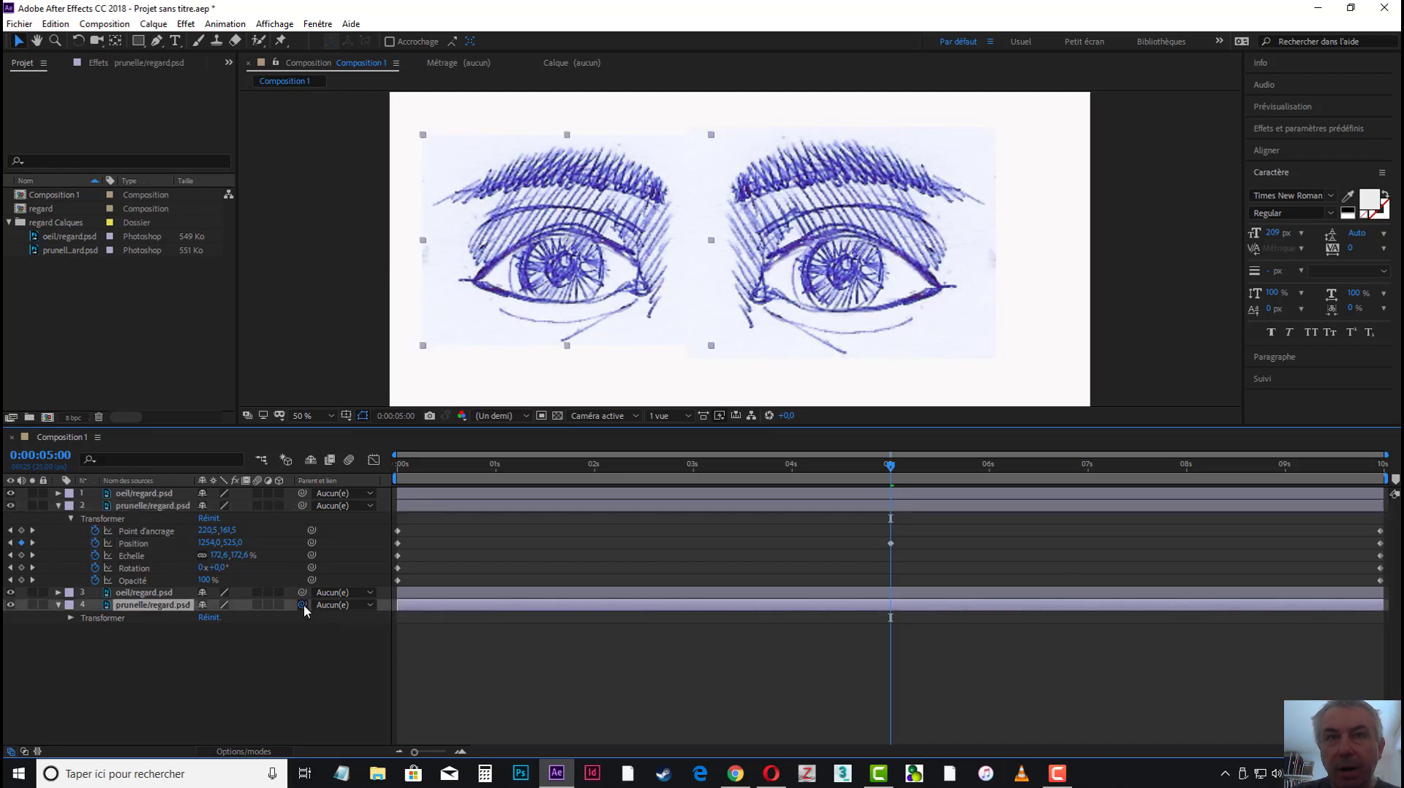
left_click_drag(304, 604, 305, 511)
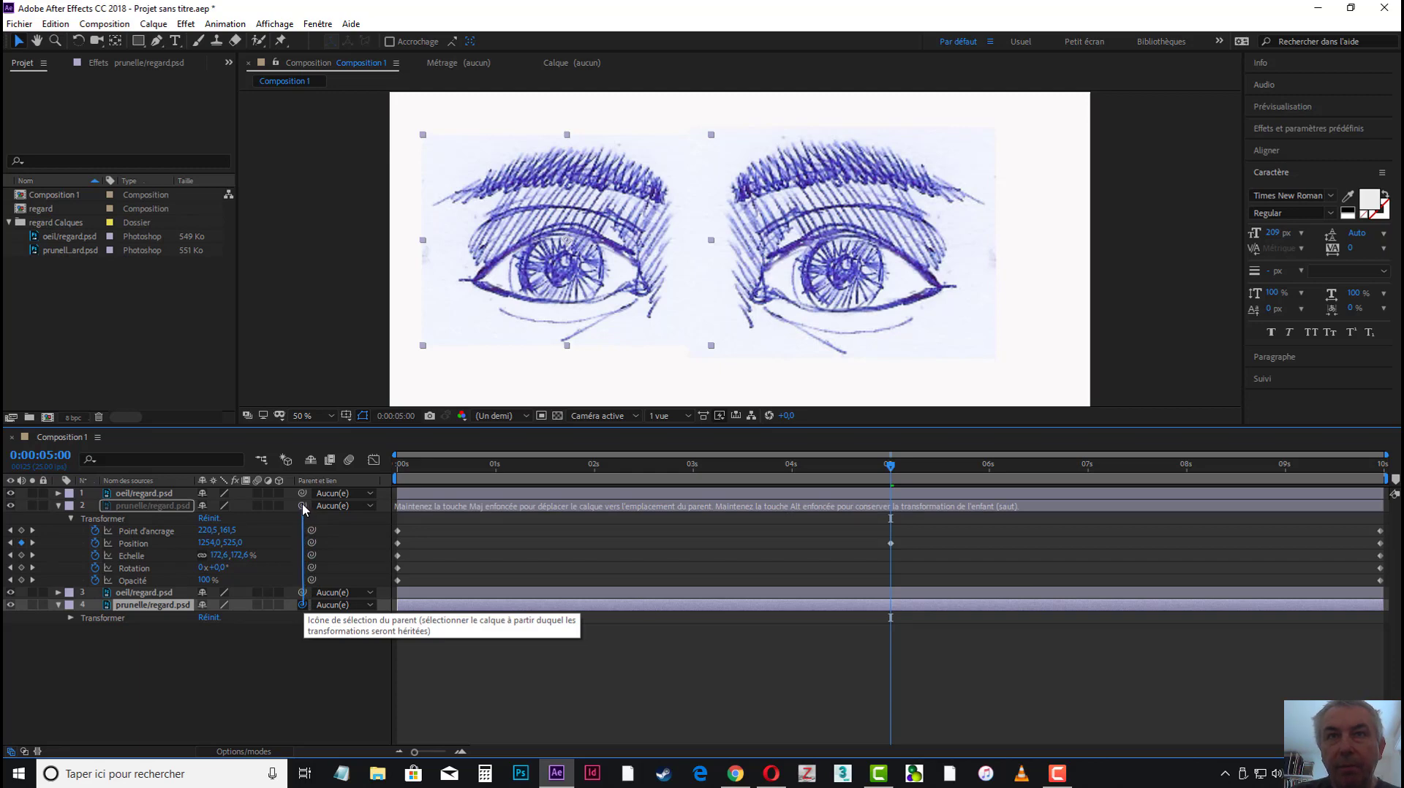
mouse_move(305, 509)
left_mouse_down()
mouse_move(304, 604)
mouse_move(305, 505)
mouse_move(145, 507)
mouse_move(302, 504)
left_mouse_up()
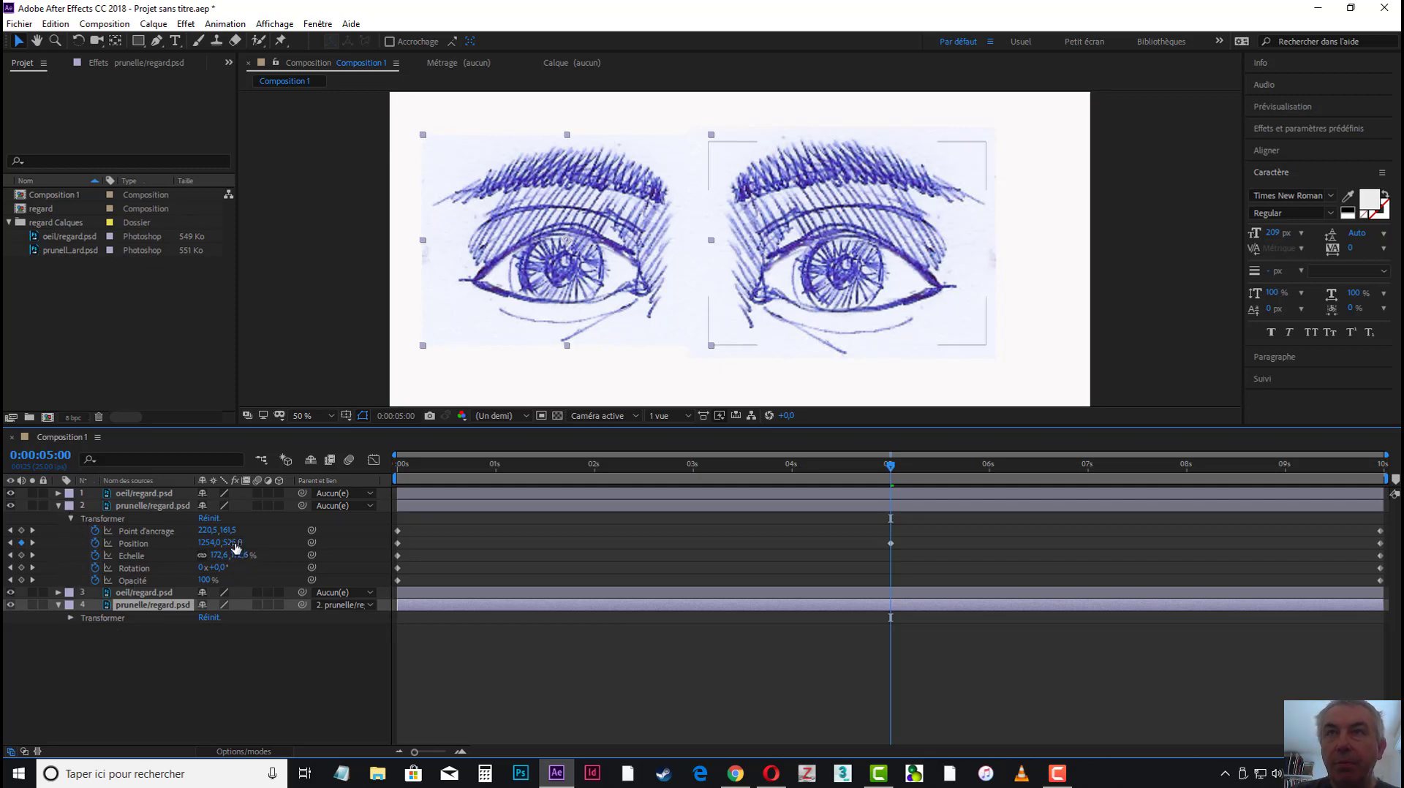
Step: At 0:00:05:00, set pupil layer 2's position to 1254, 519 and its scale to 202.6%
left_click_drag(231, 547, 228, 543)
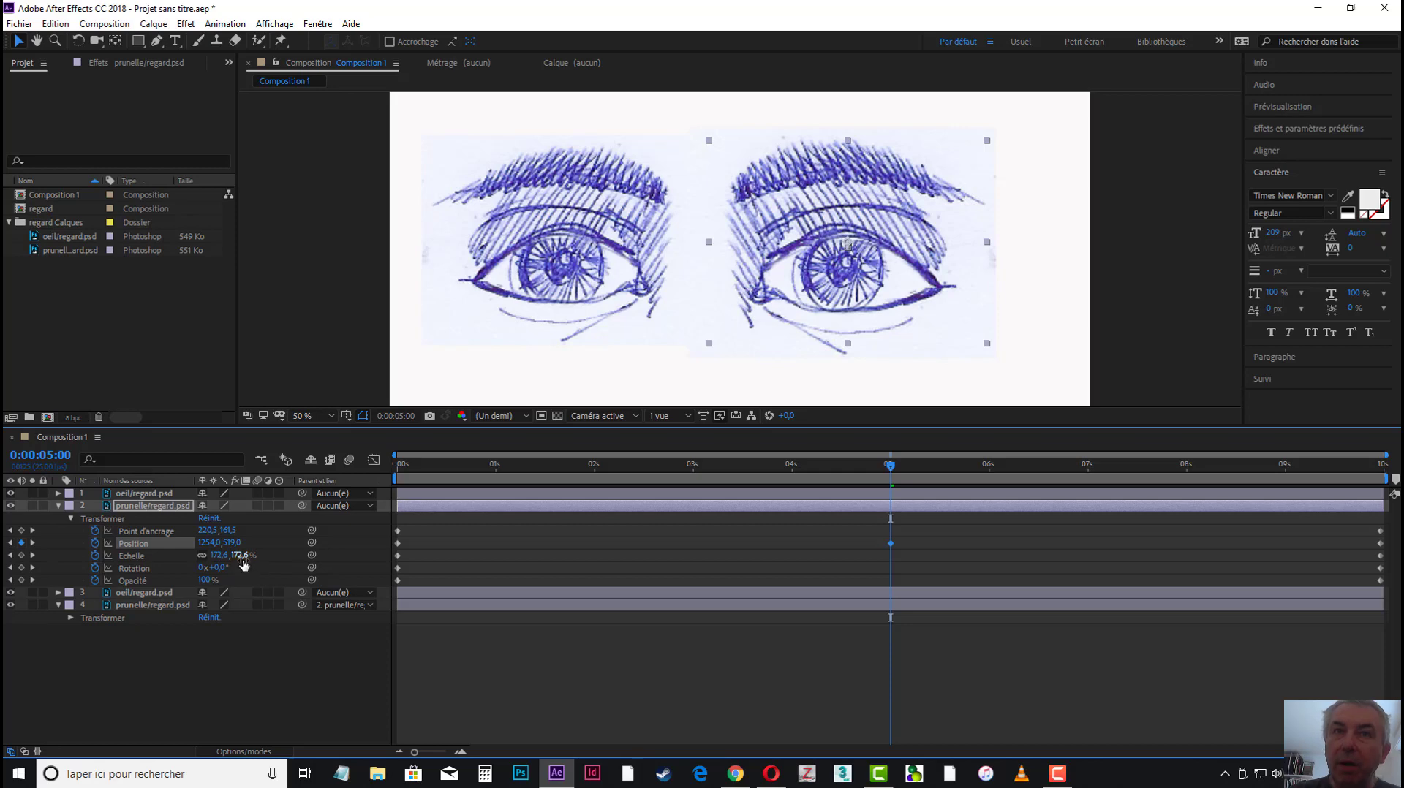
left_click_drag(240, 556, 260, 561)
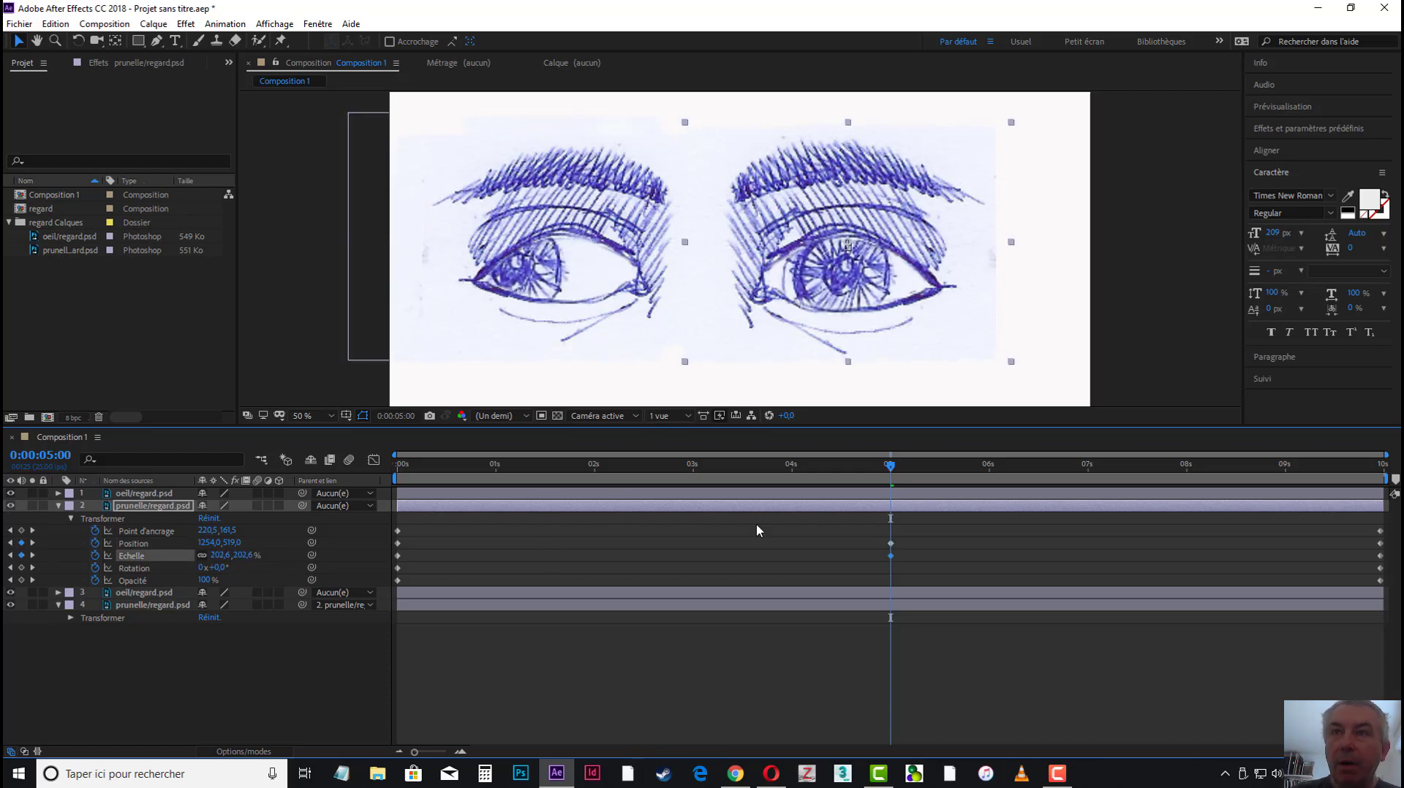
Step: At 0:00:02:08, move pupil layer 2 sideways to about 1364, 523 to keyframe its position
left_click_drag(890, 468, 627, 489)
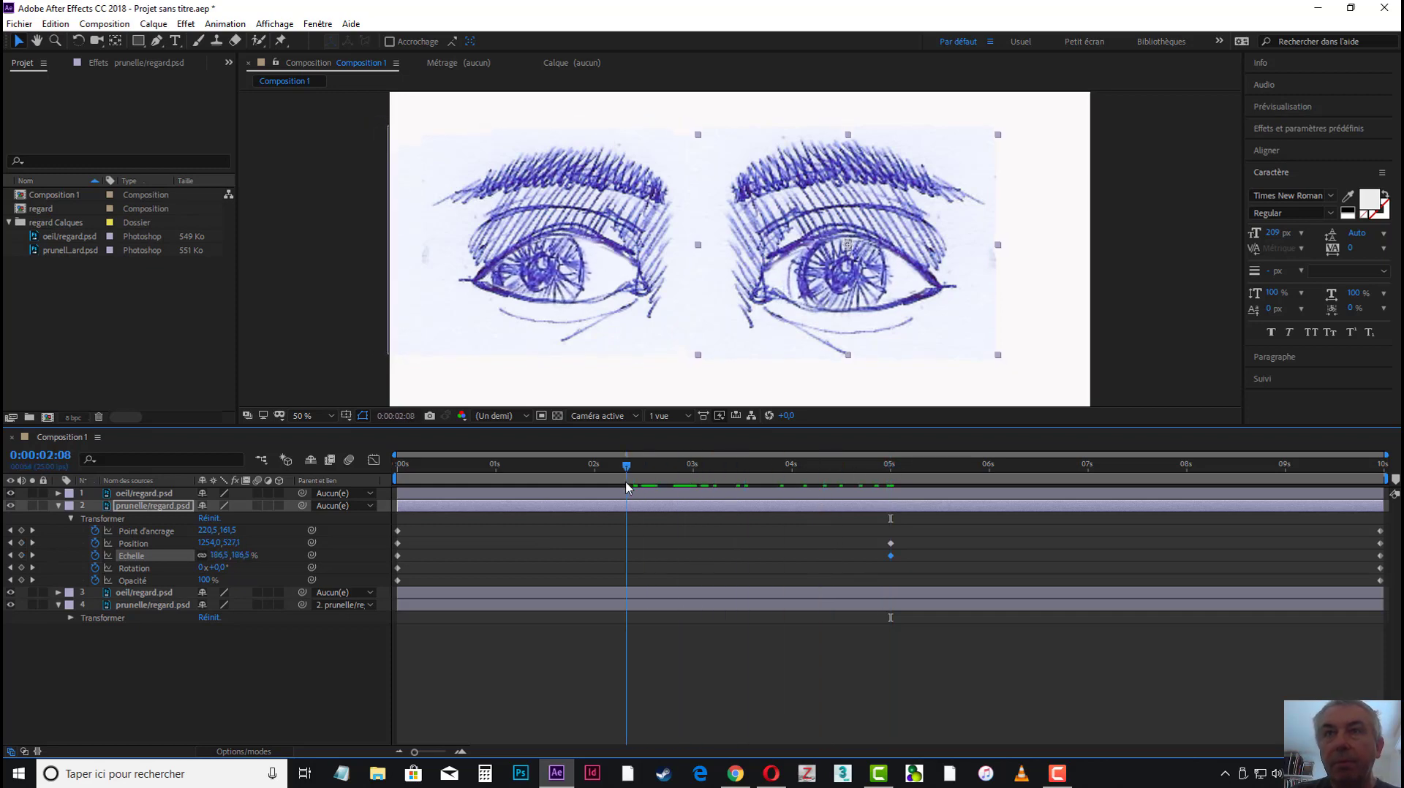
left_click(549, 274)
left_click_drag(548, 270, 555, 270)
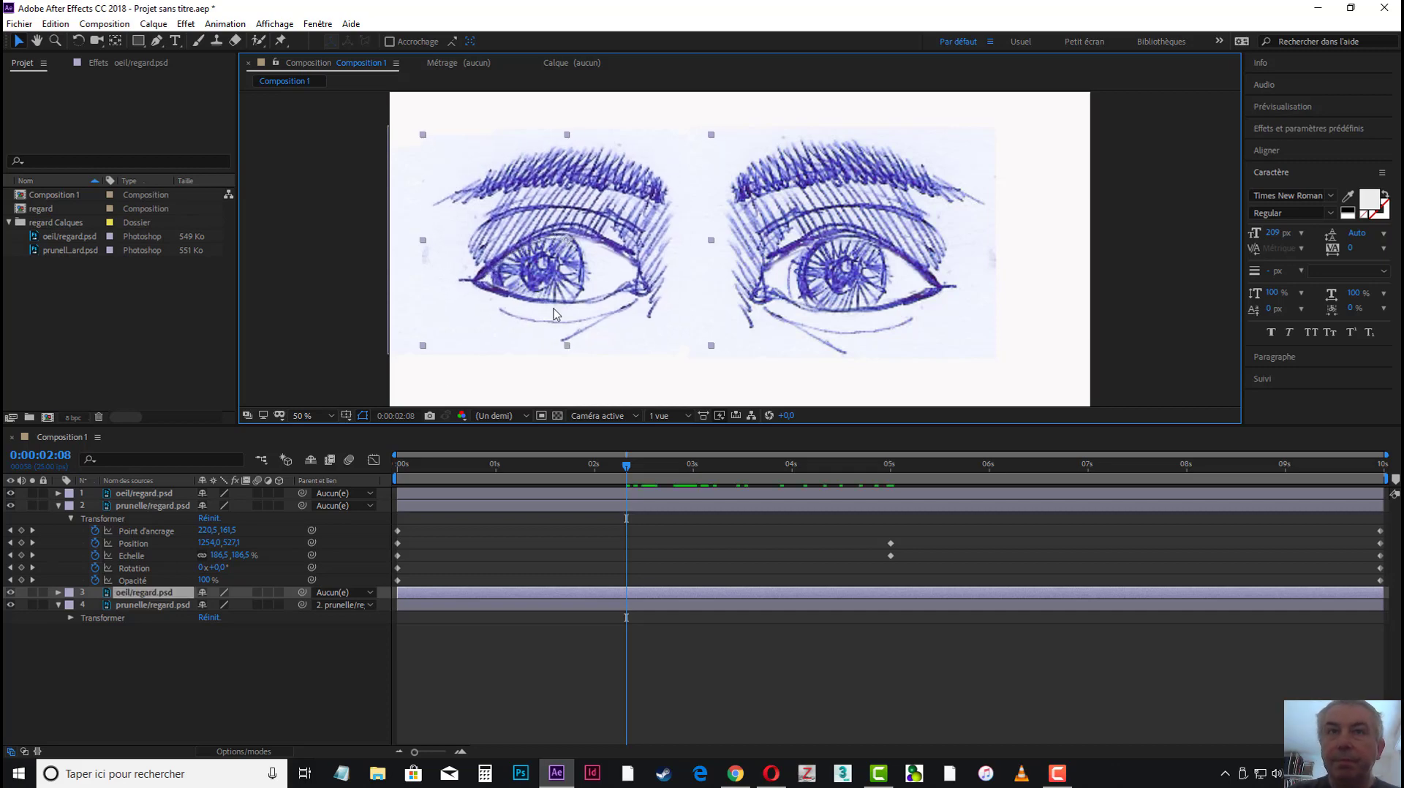
left_click(160, 604)
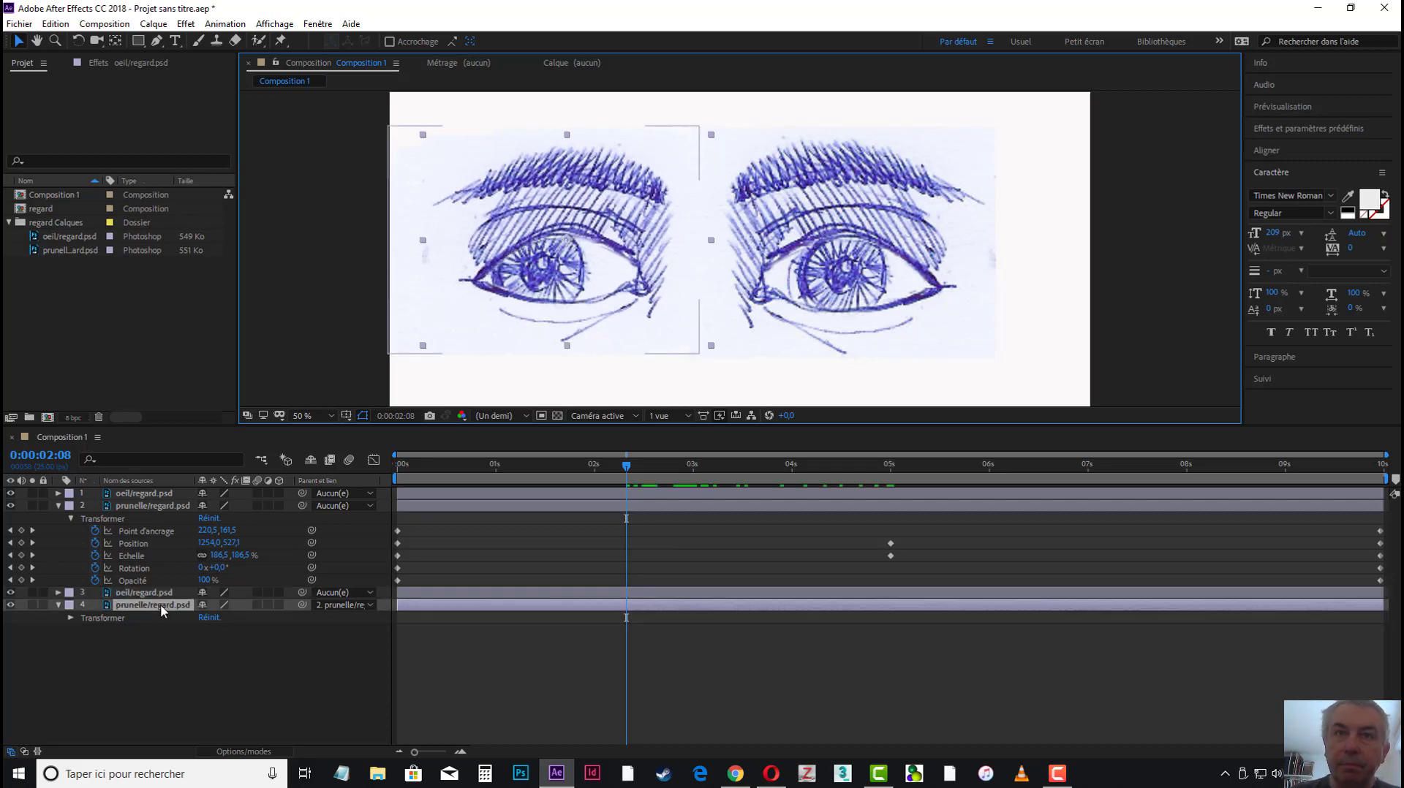
left_click(160, 505)
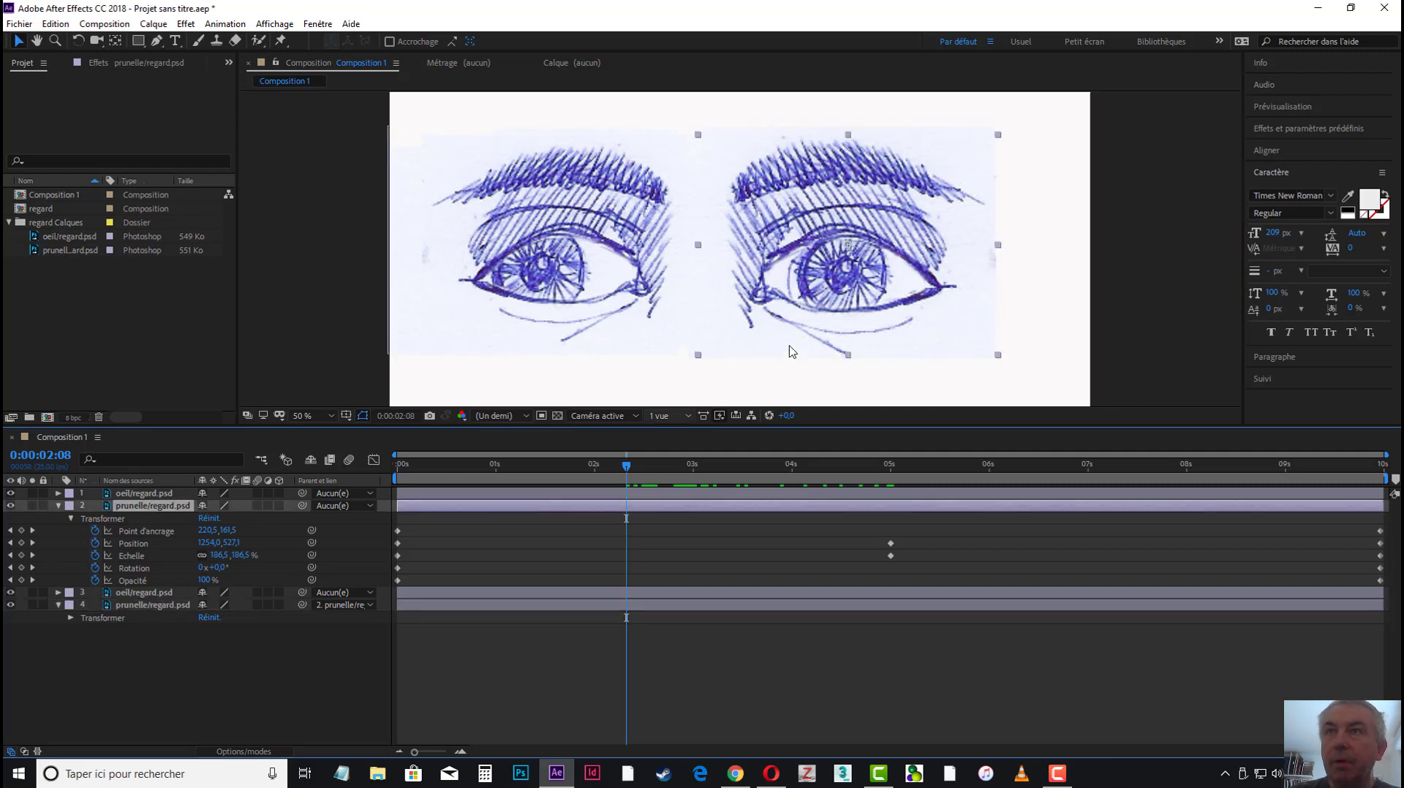
left_click_drag(849, 278, 889, 275)
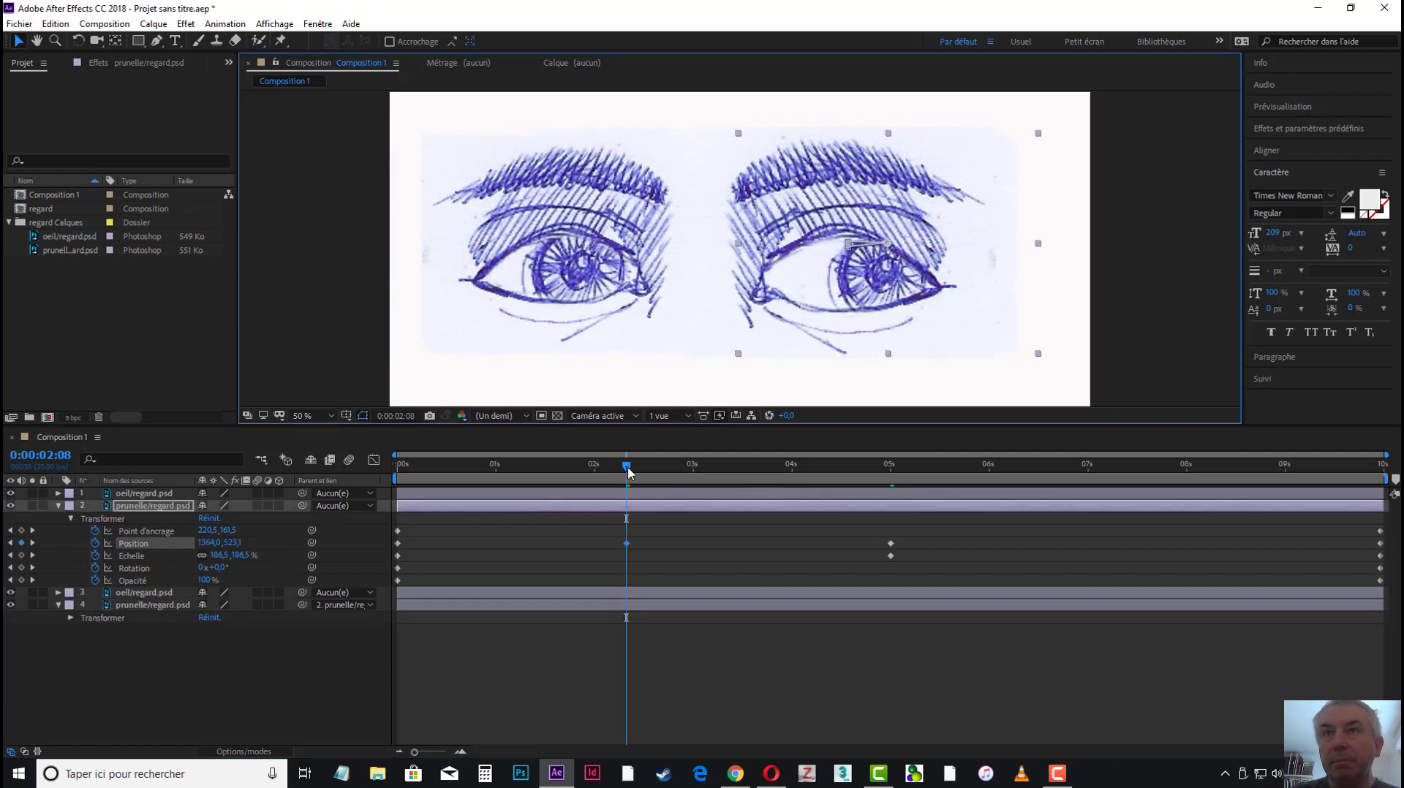
Step: At 0:00:07:08, keyframe pupil layer 2's position at 1223, 526
left_click_drag(627, 471, 1120, 499)
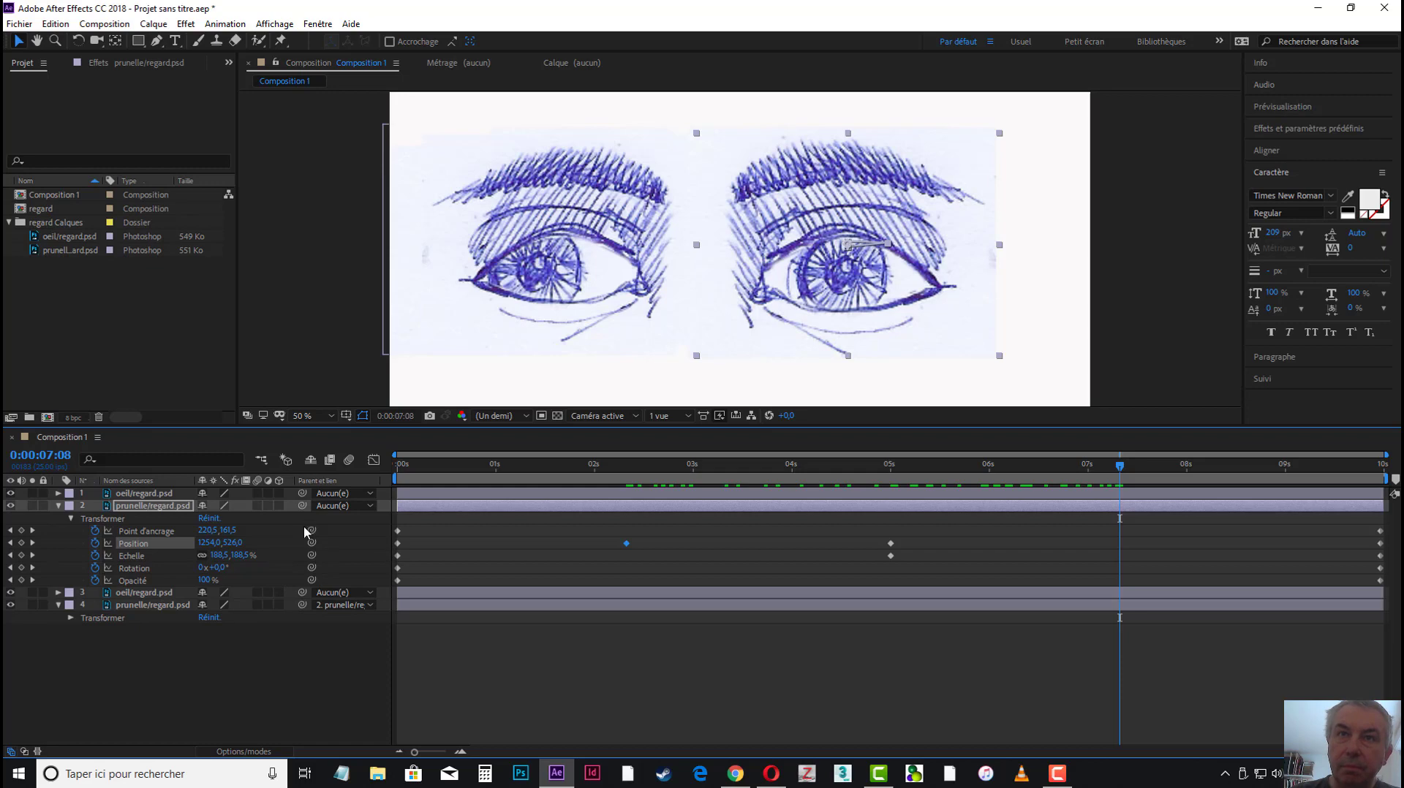
left_click_drag(206, 543, 183, 544)
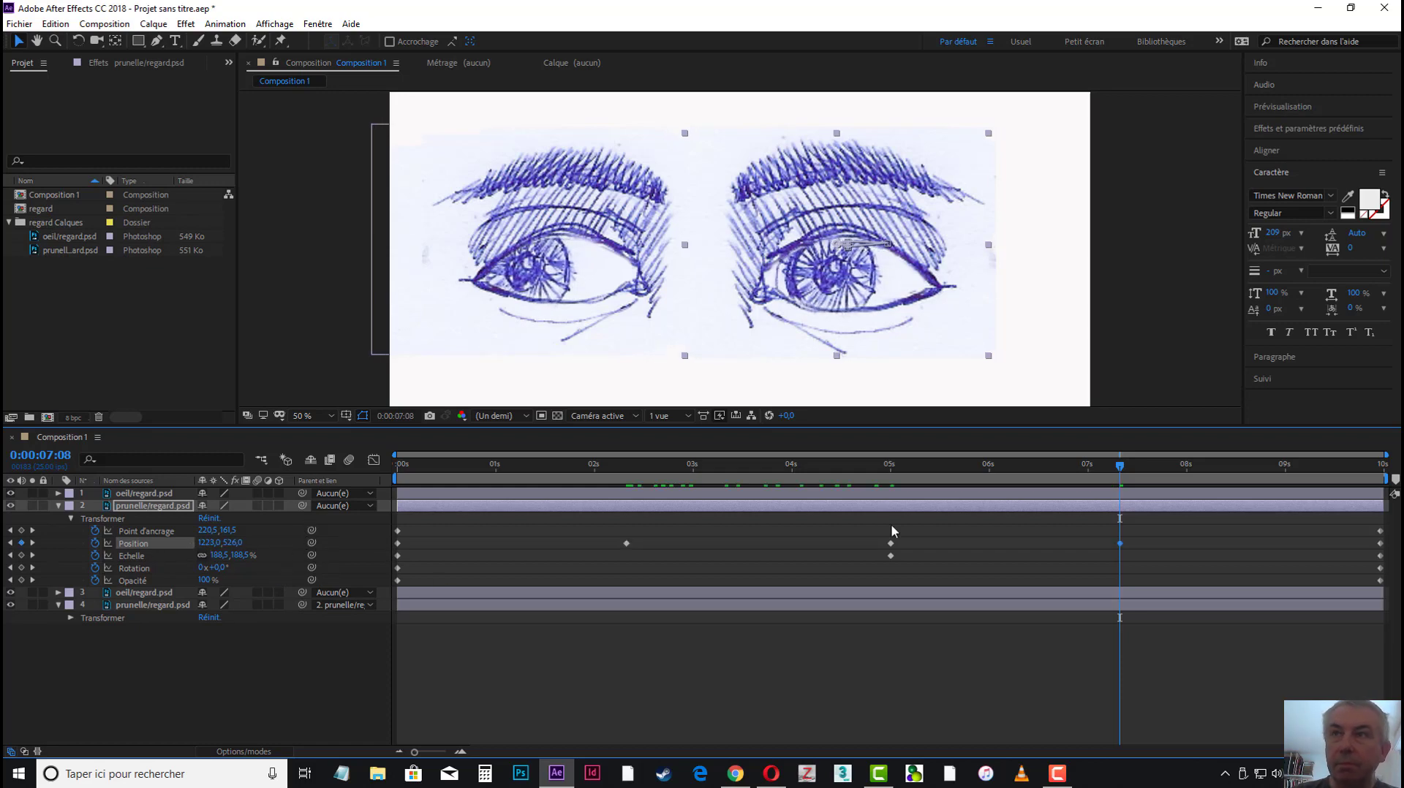
Step: At 0:00:08:20, keyframe pupil layer 2's position at about 1330.4, 526.5 and its scale at 171.6%
left_click_drag(1123, 470, 1268, 484)
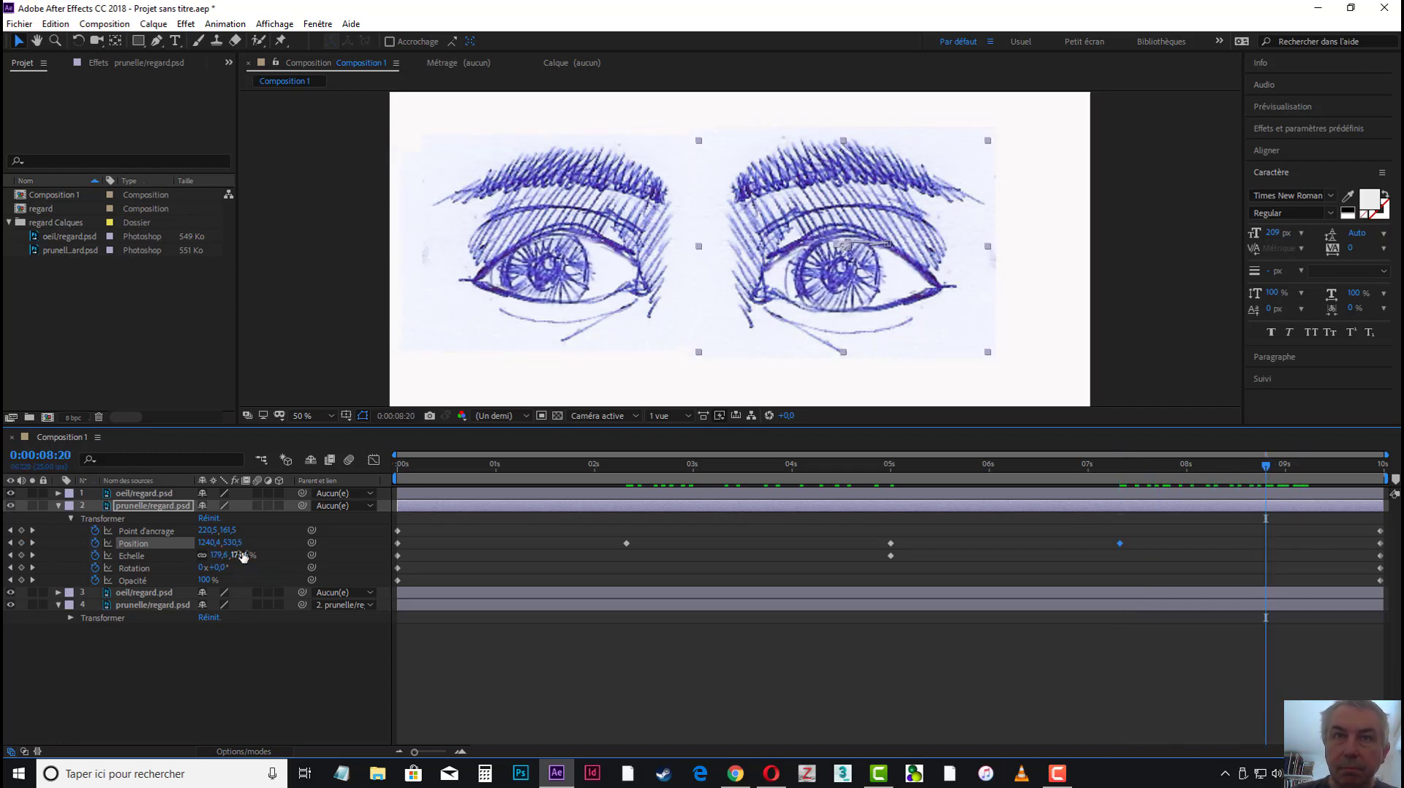
left_click_drag(239, 555, 255, 555)
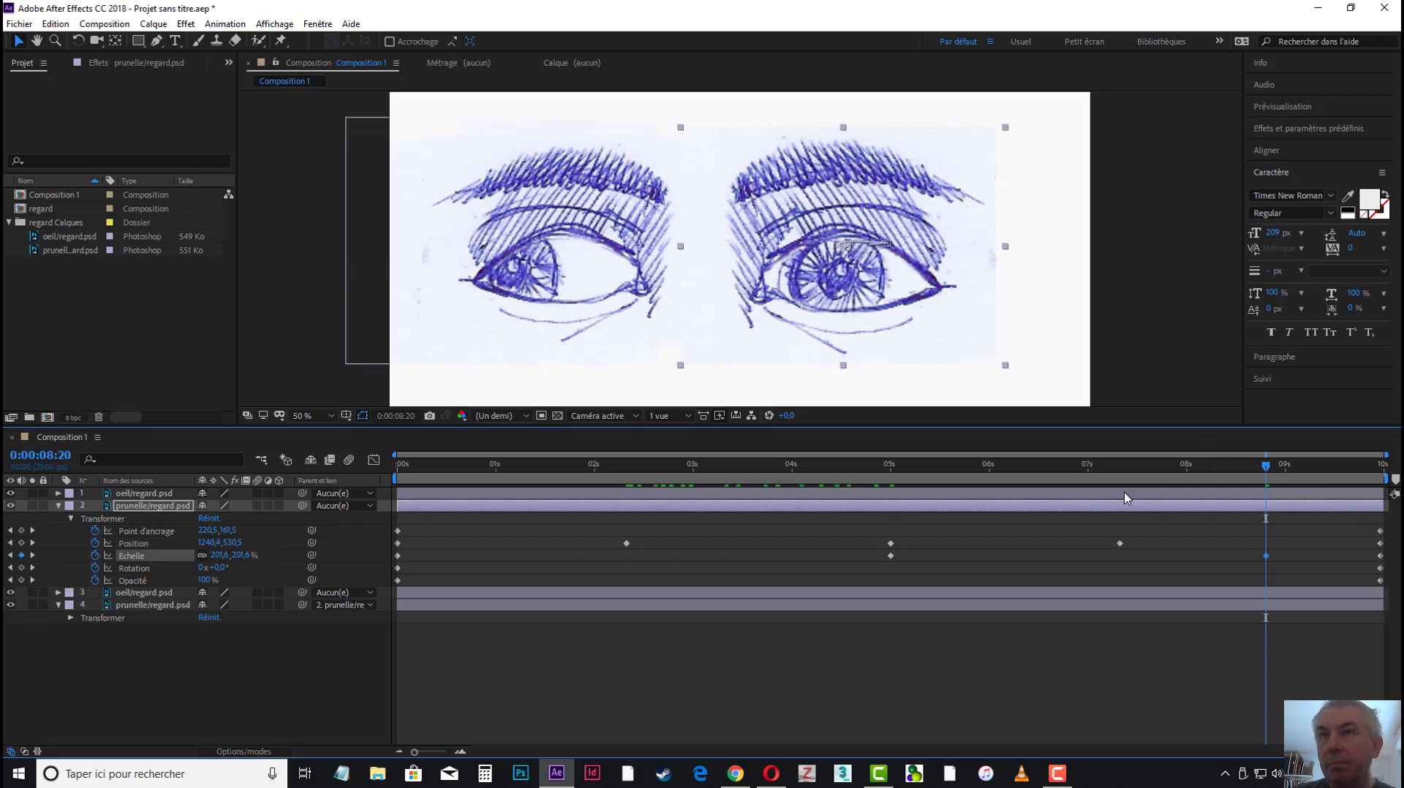
left_click_drag(843, 286, 875, 284)
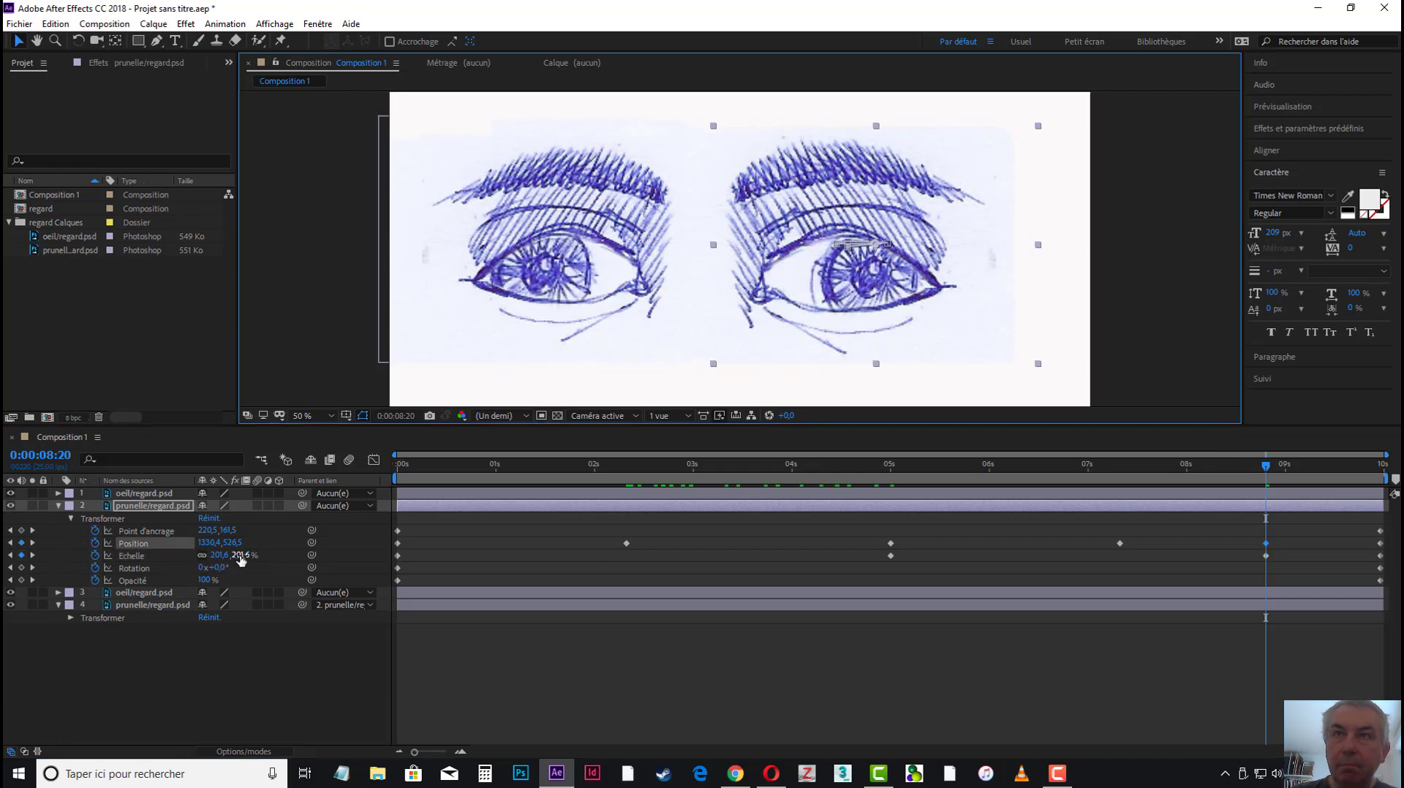
left_click_drag(235, 557, 219, 557)
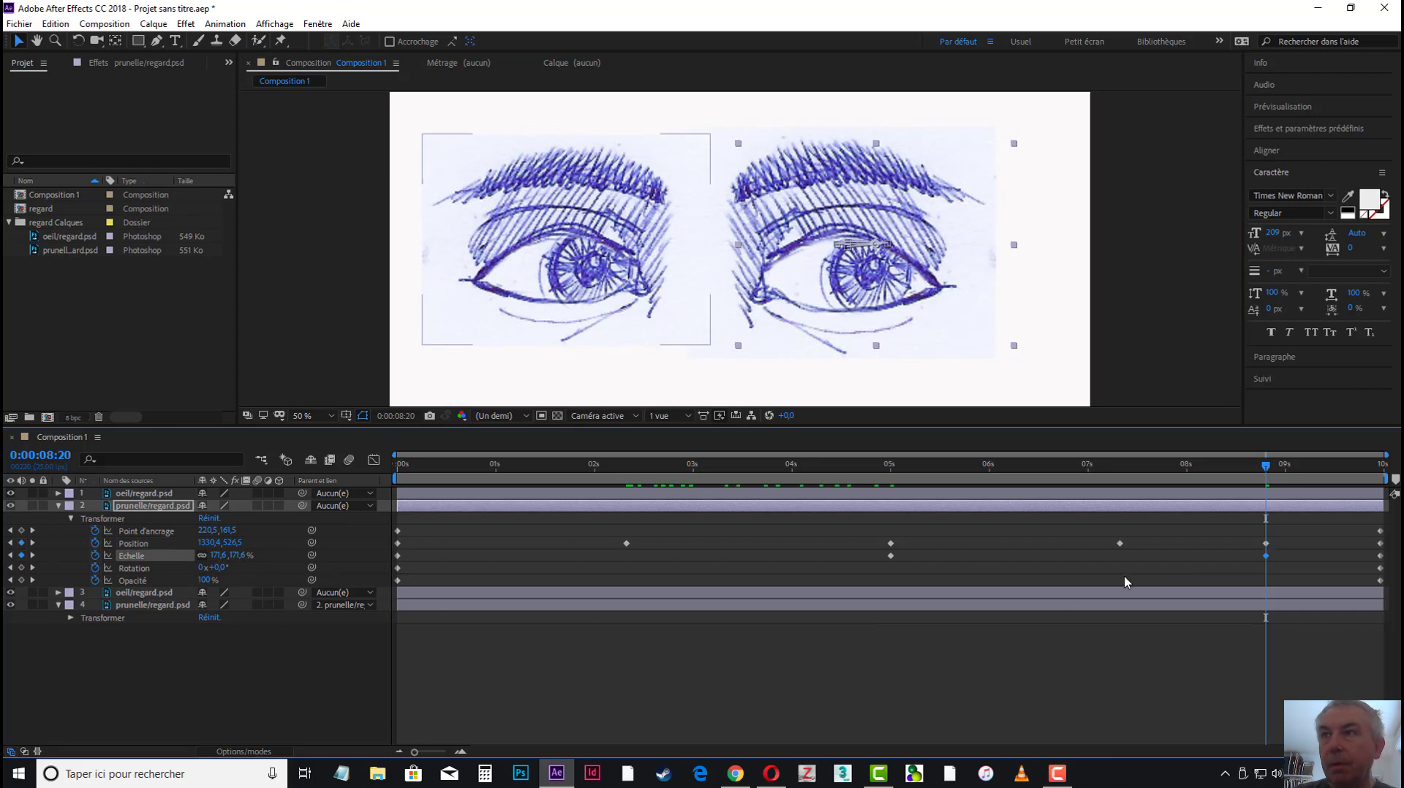
Step: Preview the eye animation from the start of the composition and stop it at 0:00:03:22
left_click_drag(1264, 468, 248, 506)
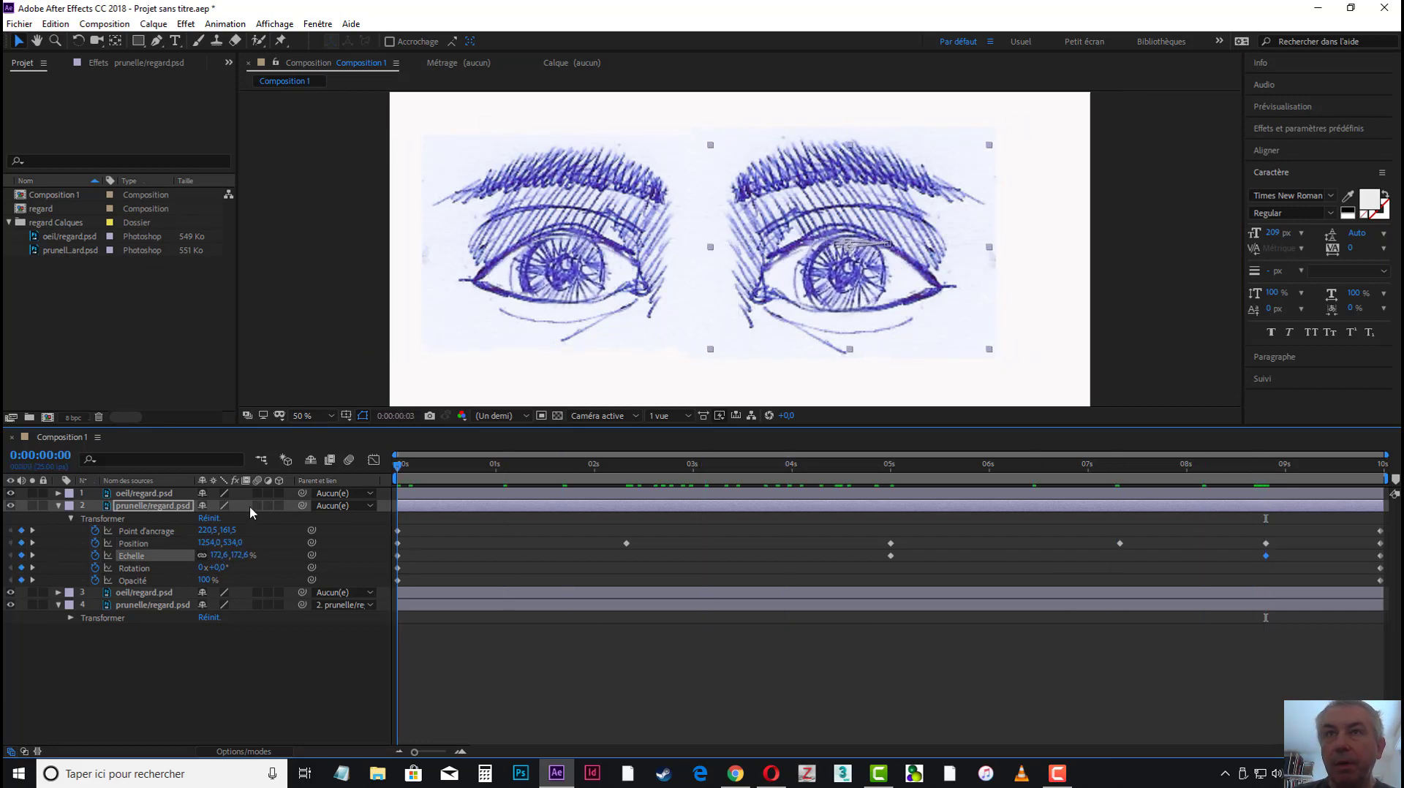
key("space")
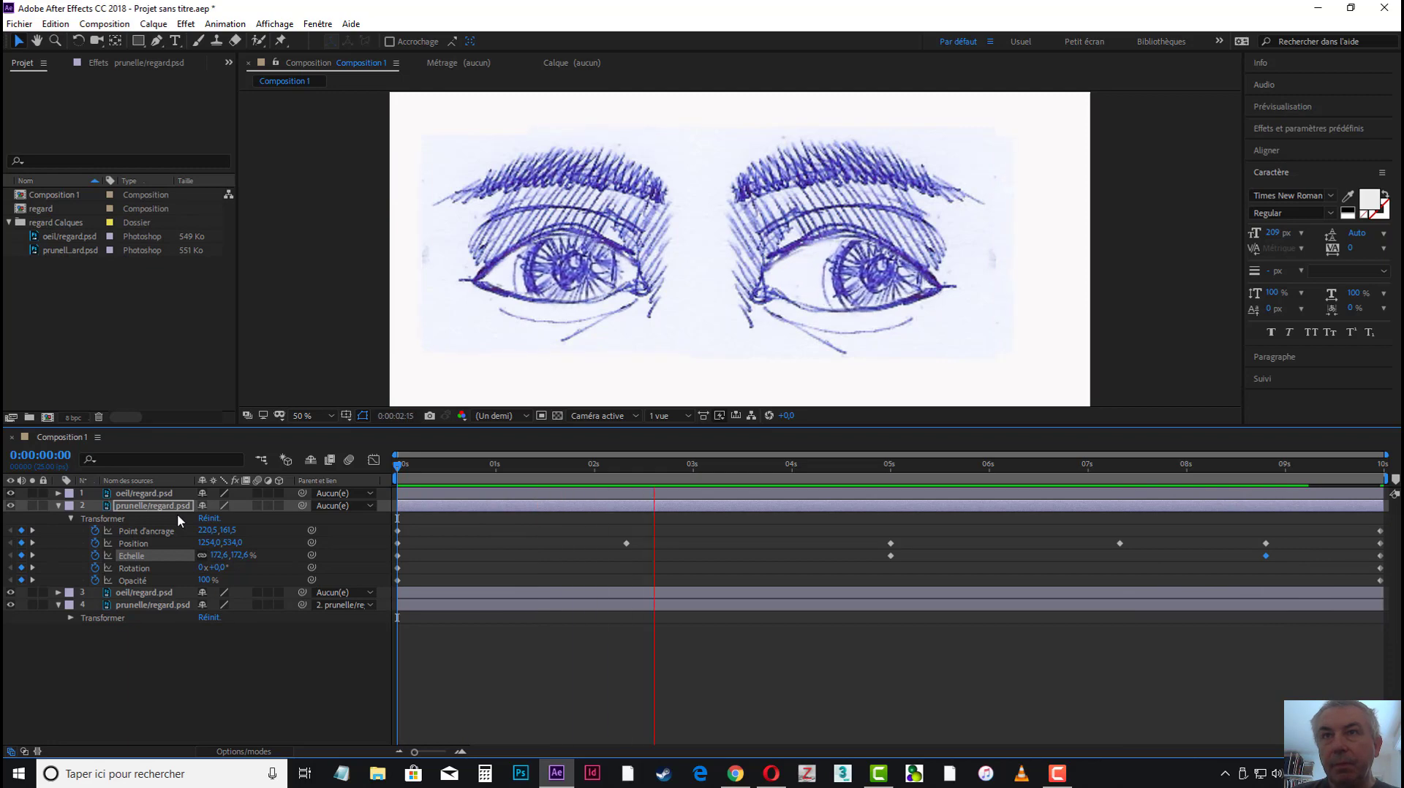
key("space")
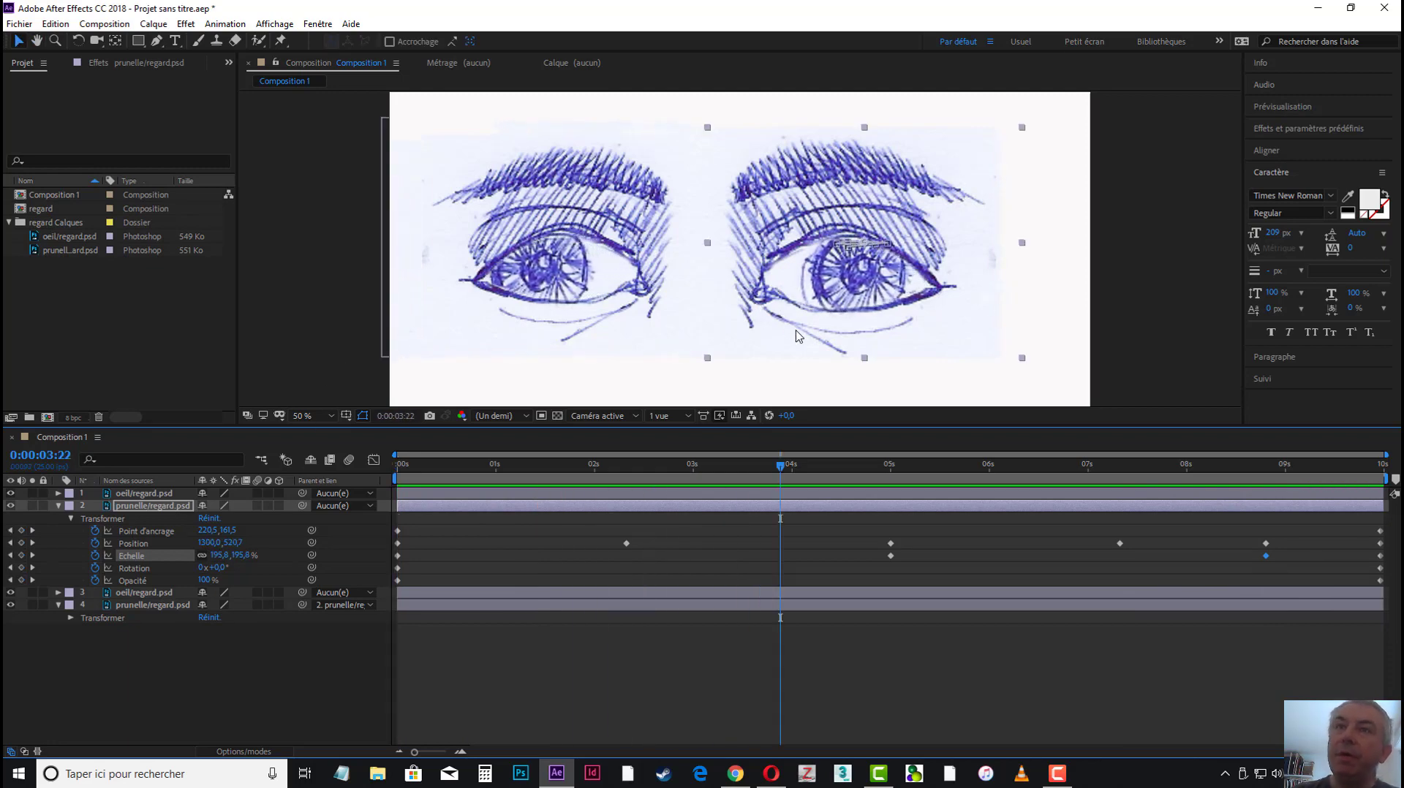
Step: Apply the Loupe distortion effect to the oeil/regard.psd layer in row 1 and scale that layer up slightly
left_click(57, 506)
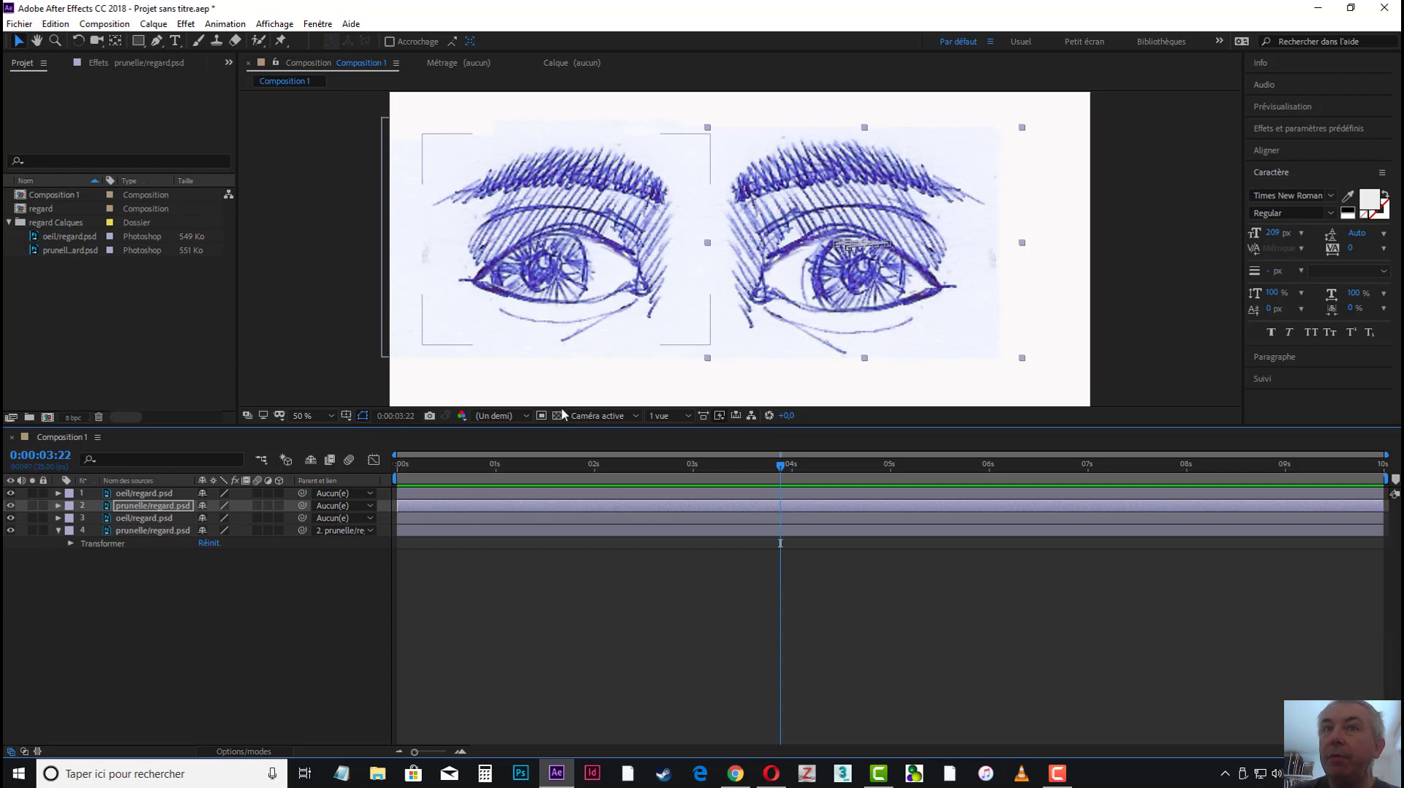
left_click(142, 494)
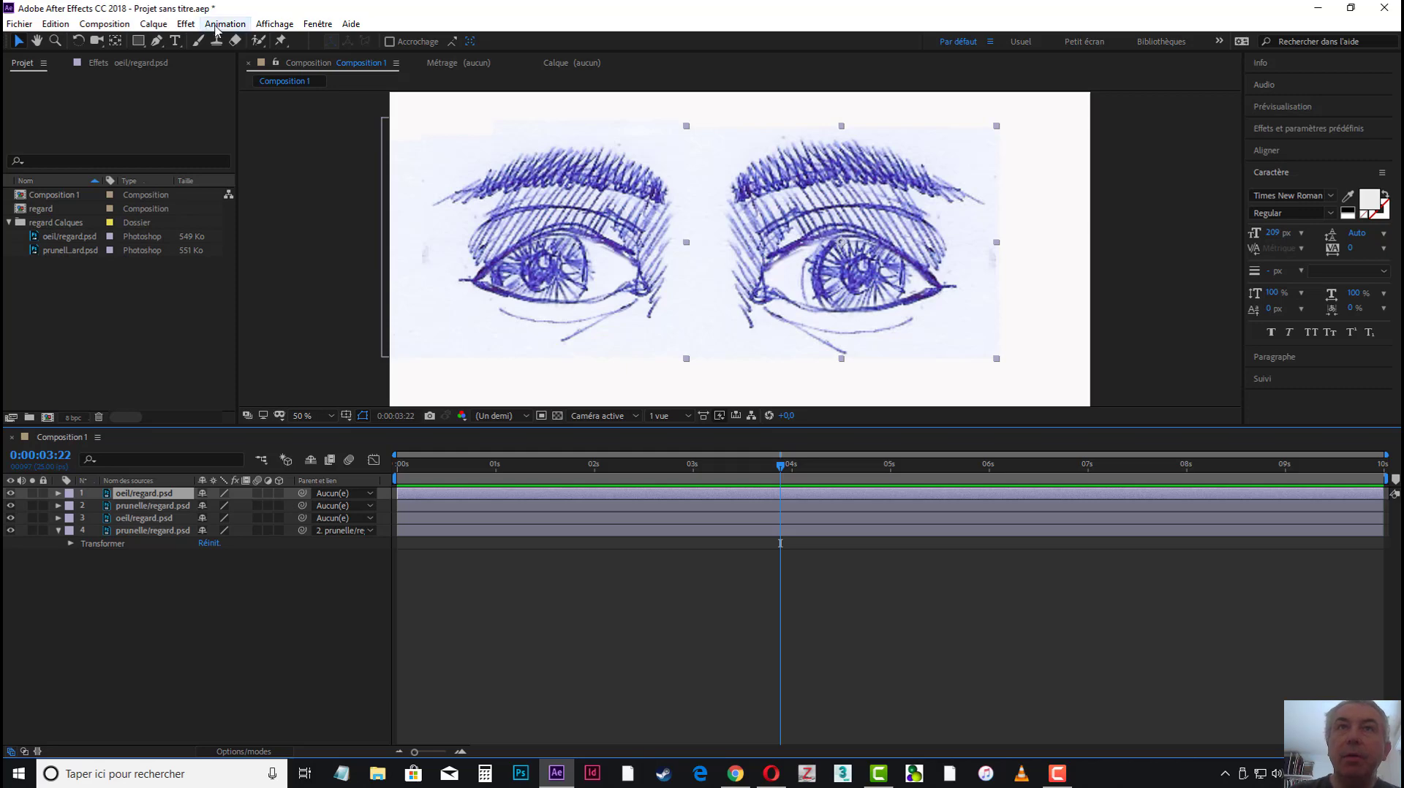
left_click(186, 23)
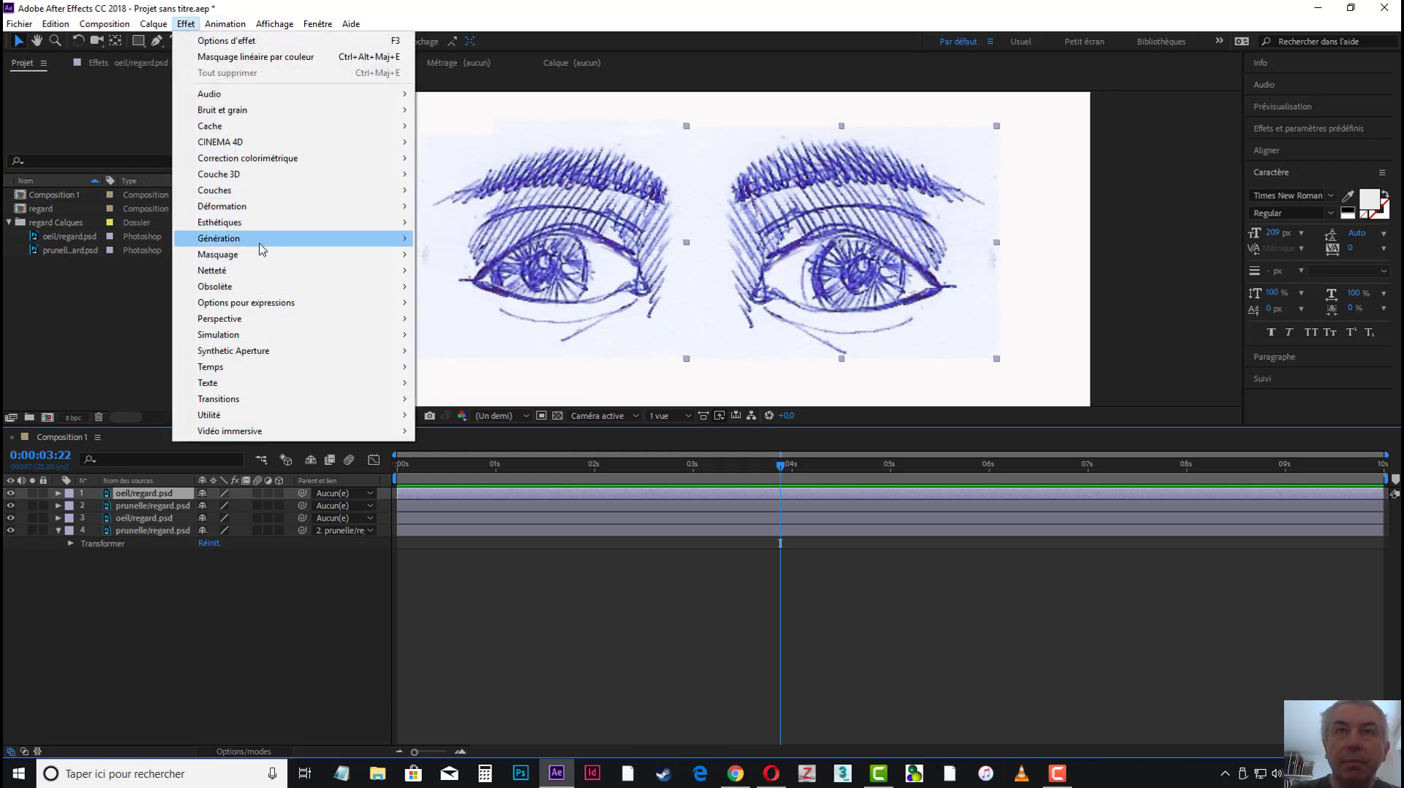
mouse_move(263, 209)
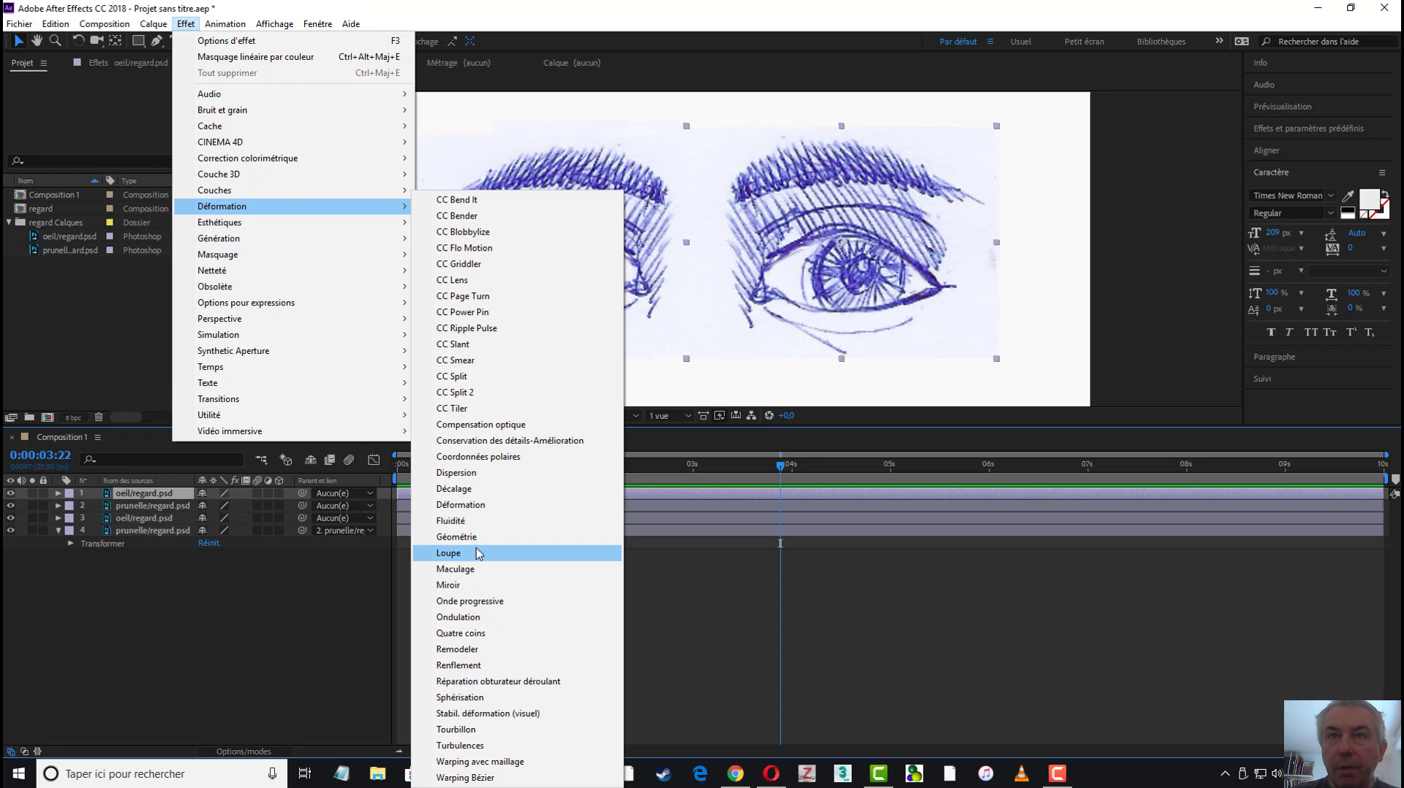
left_click(477, 553)
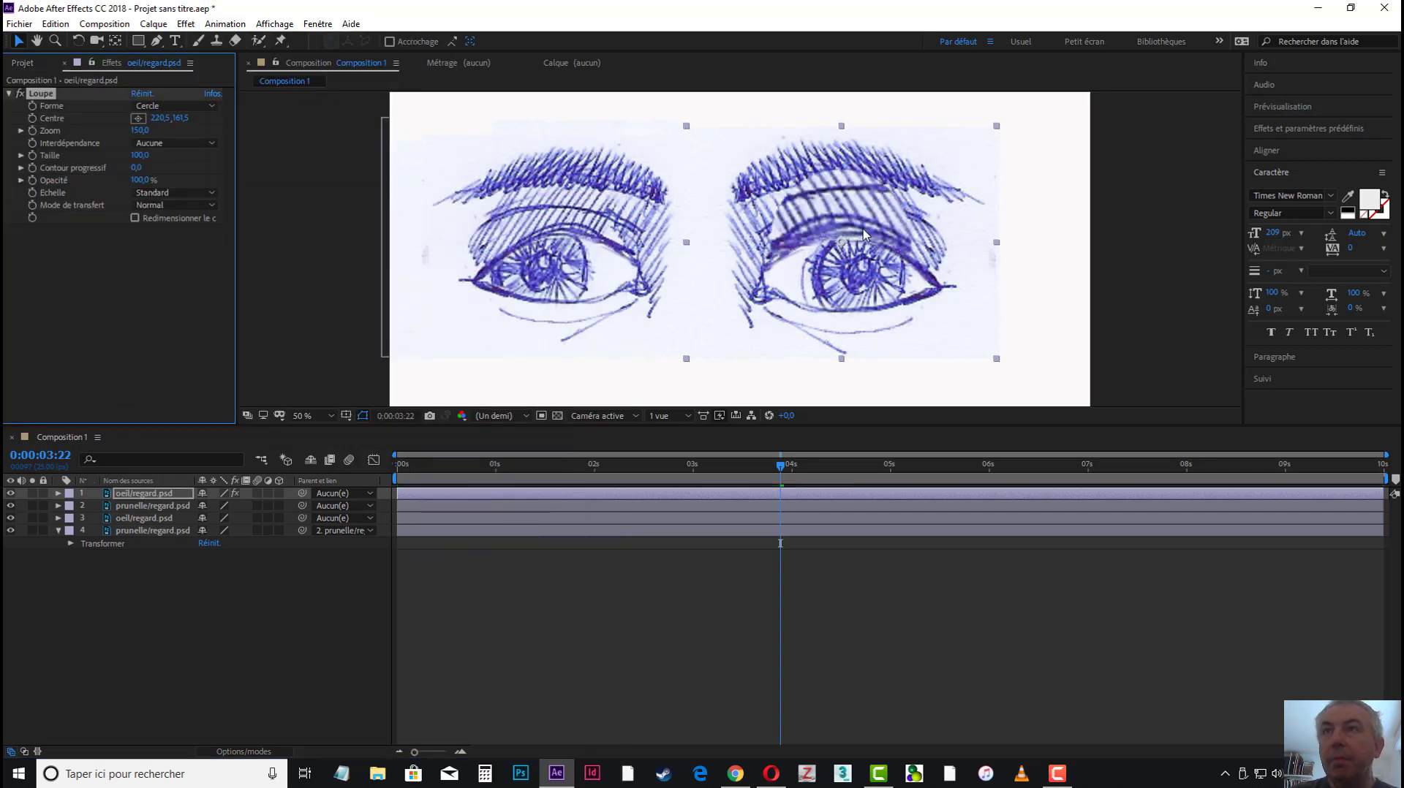
left_click_drag(996, 127, 1017, 111)
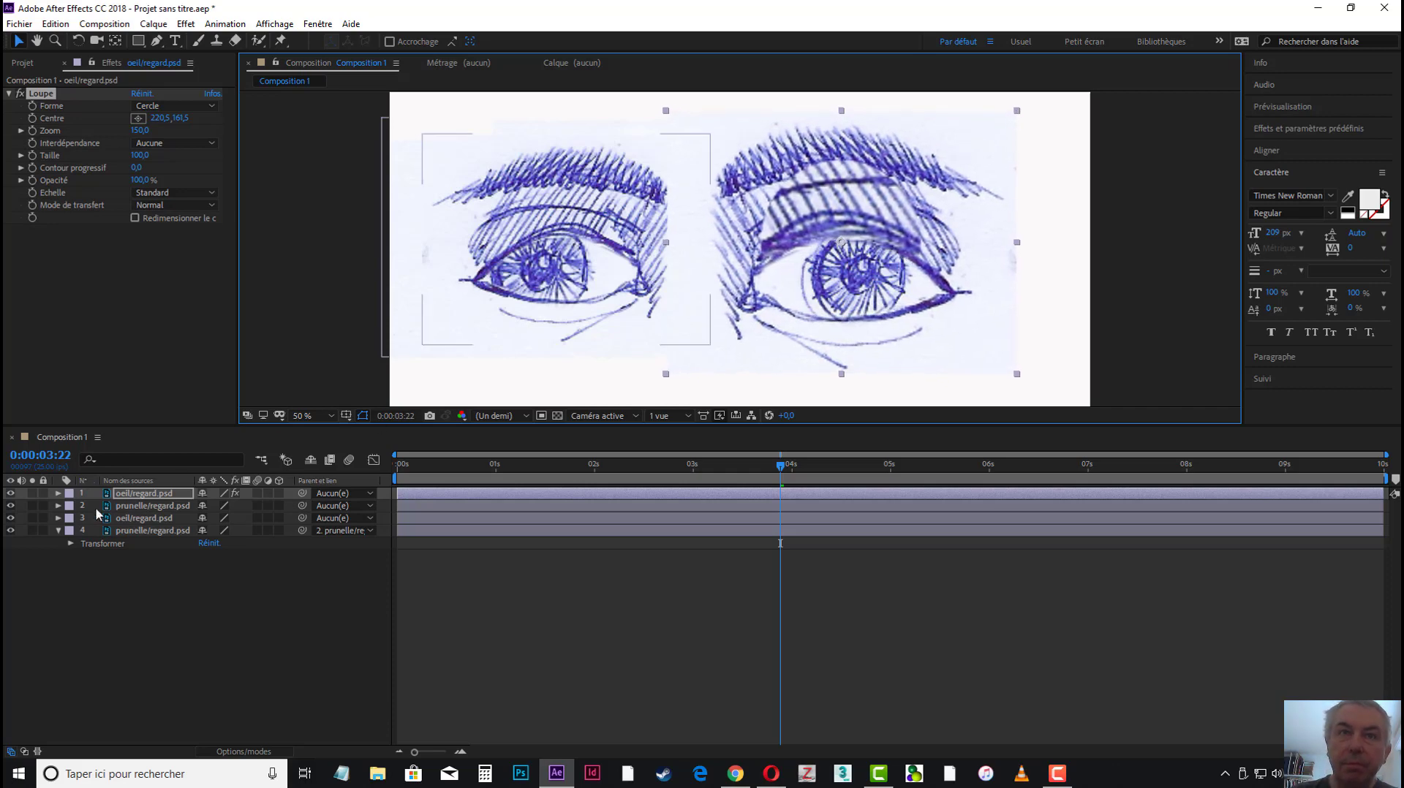
Step: Enable keyframing at 0:00:03:22 for all Loupe properties of layer 1, from Forme down to the layer resizing option
left_click(59, 493)
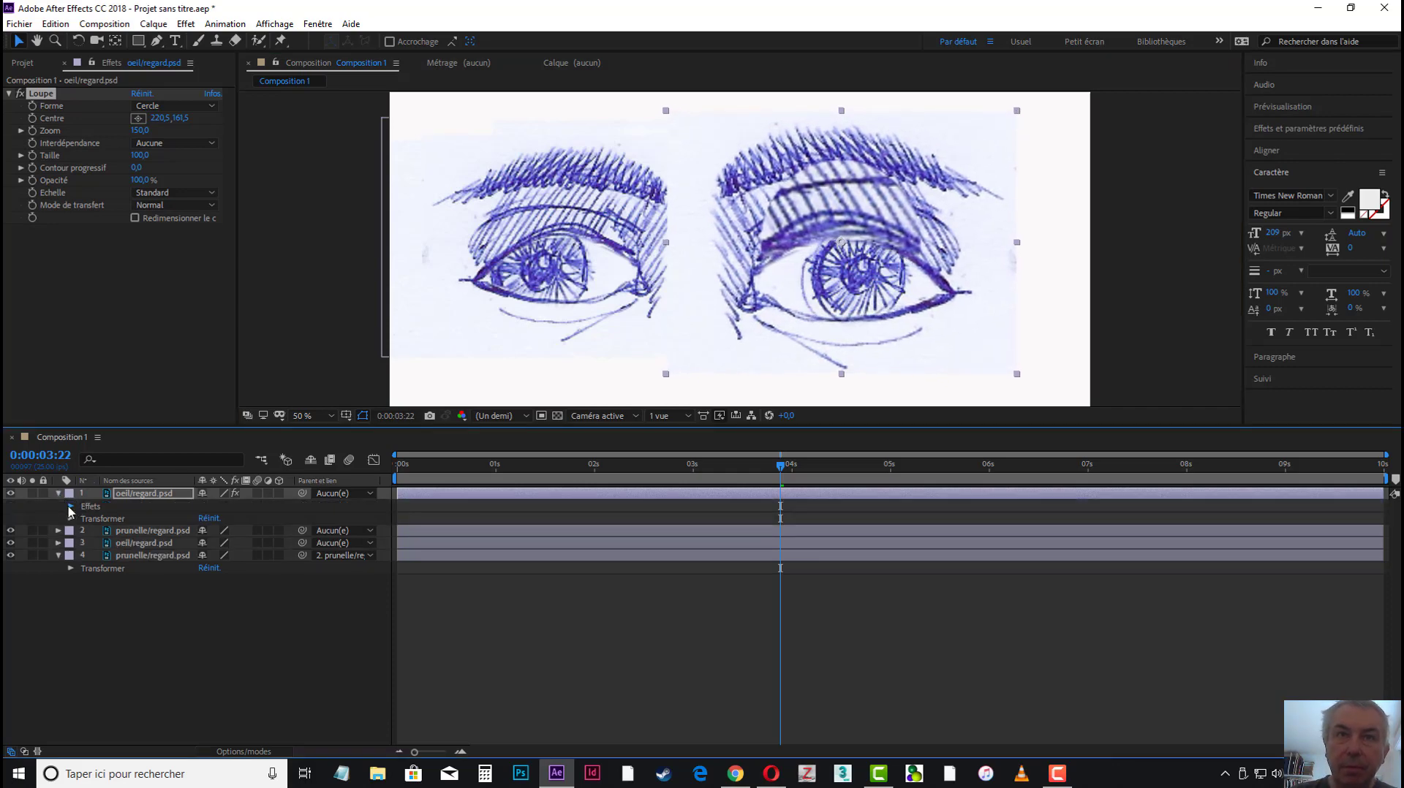
left_click(70, 507)
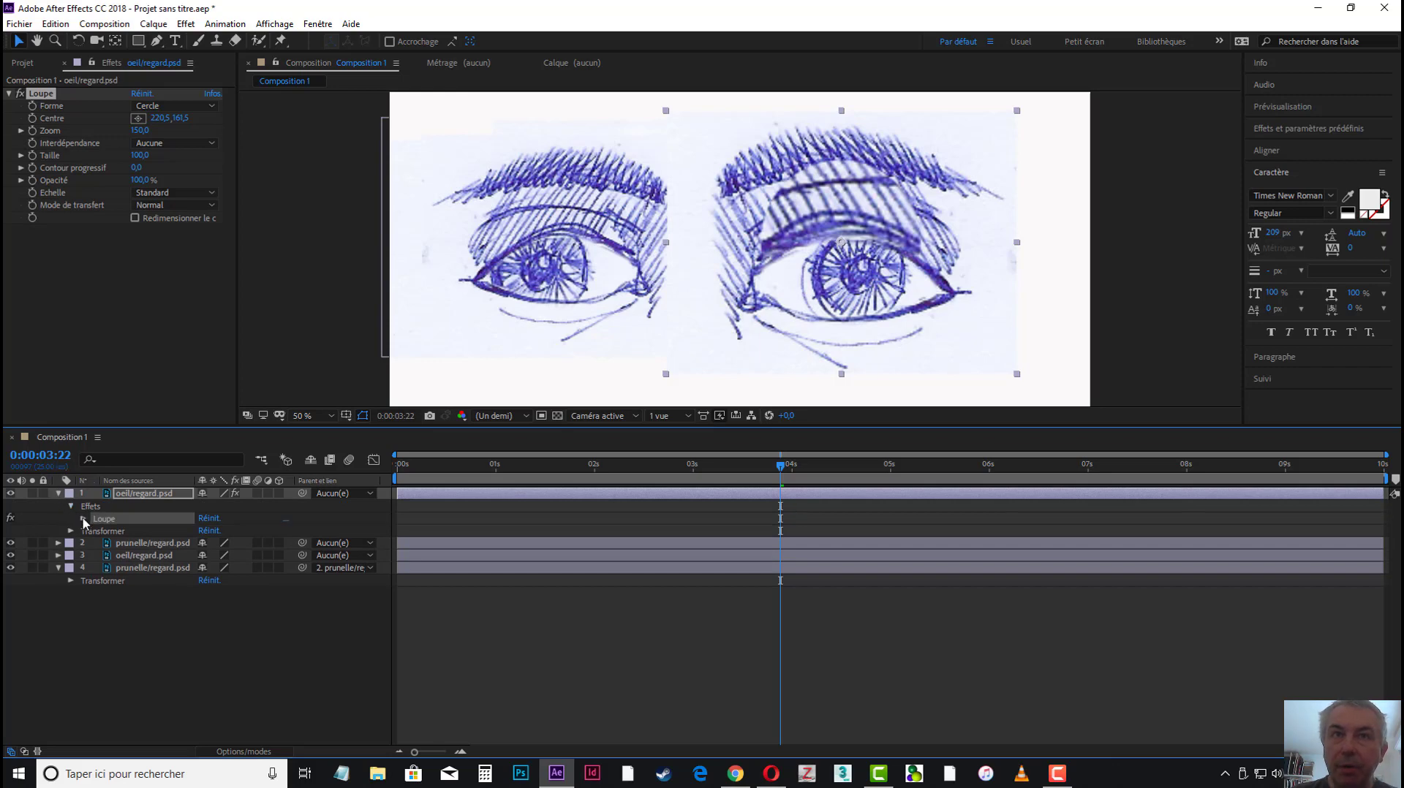
left_click(84, 519)
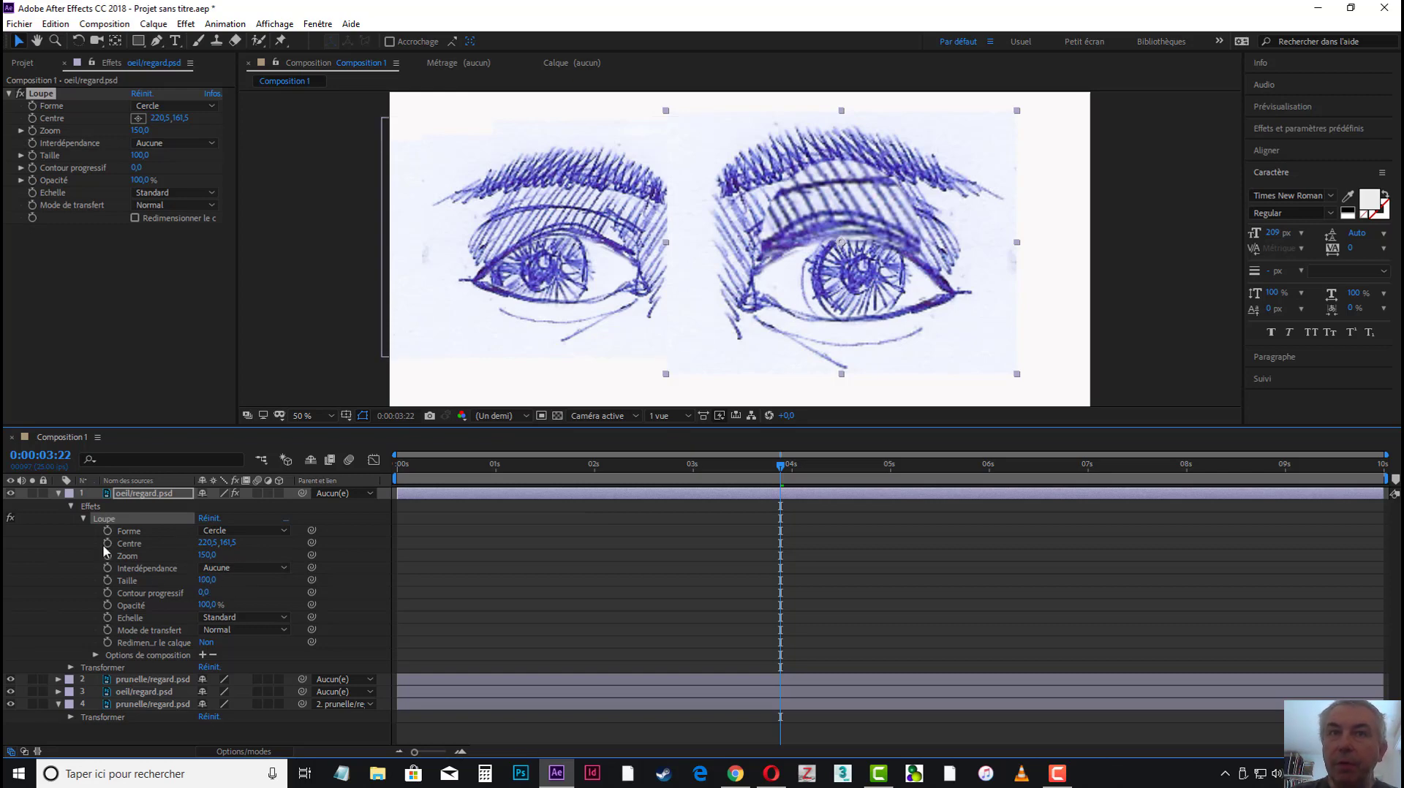
left_click_drag(107, 531, 107, 645)
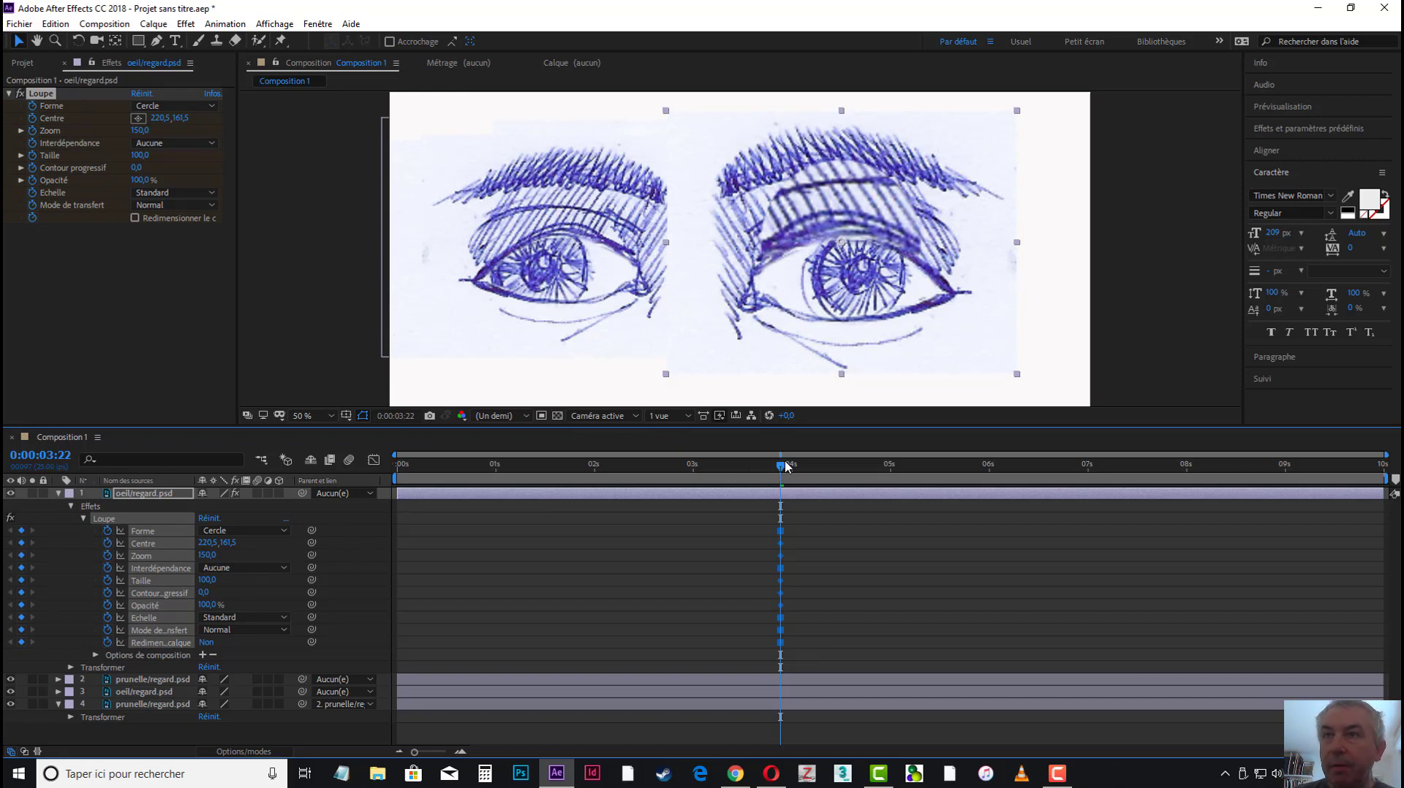
Step: Try shifting the Loupe effect's centre horizontally to 219.5 at 0:00:02:10, and undo the change
left_click_drag(780, 471, 636, 474)
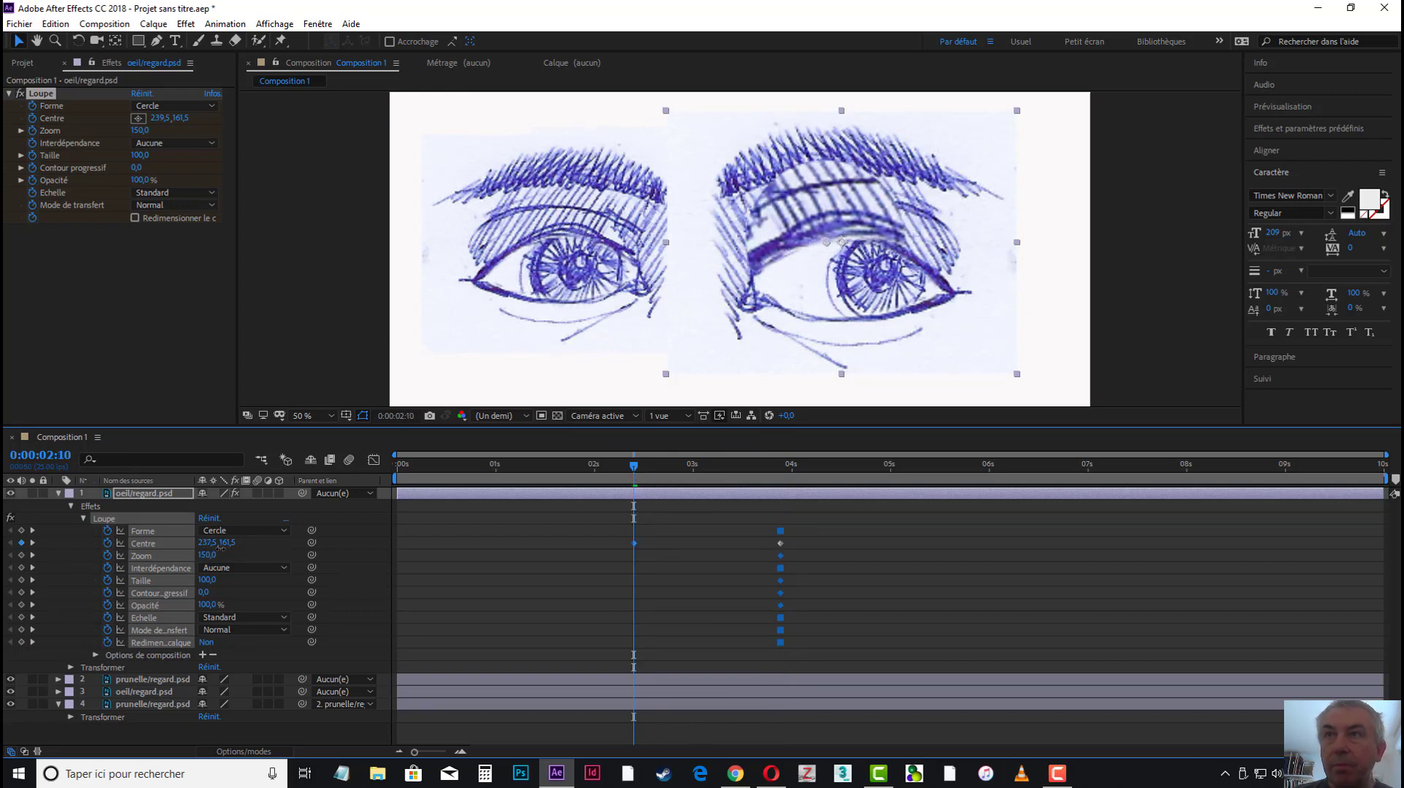
left_click_drag(214, 544, 210, 549)
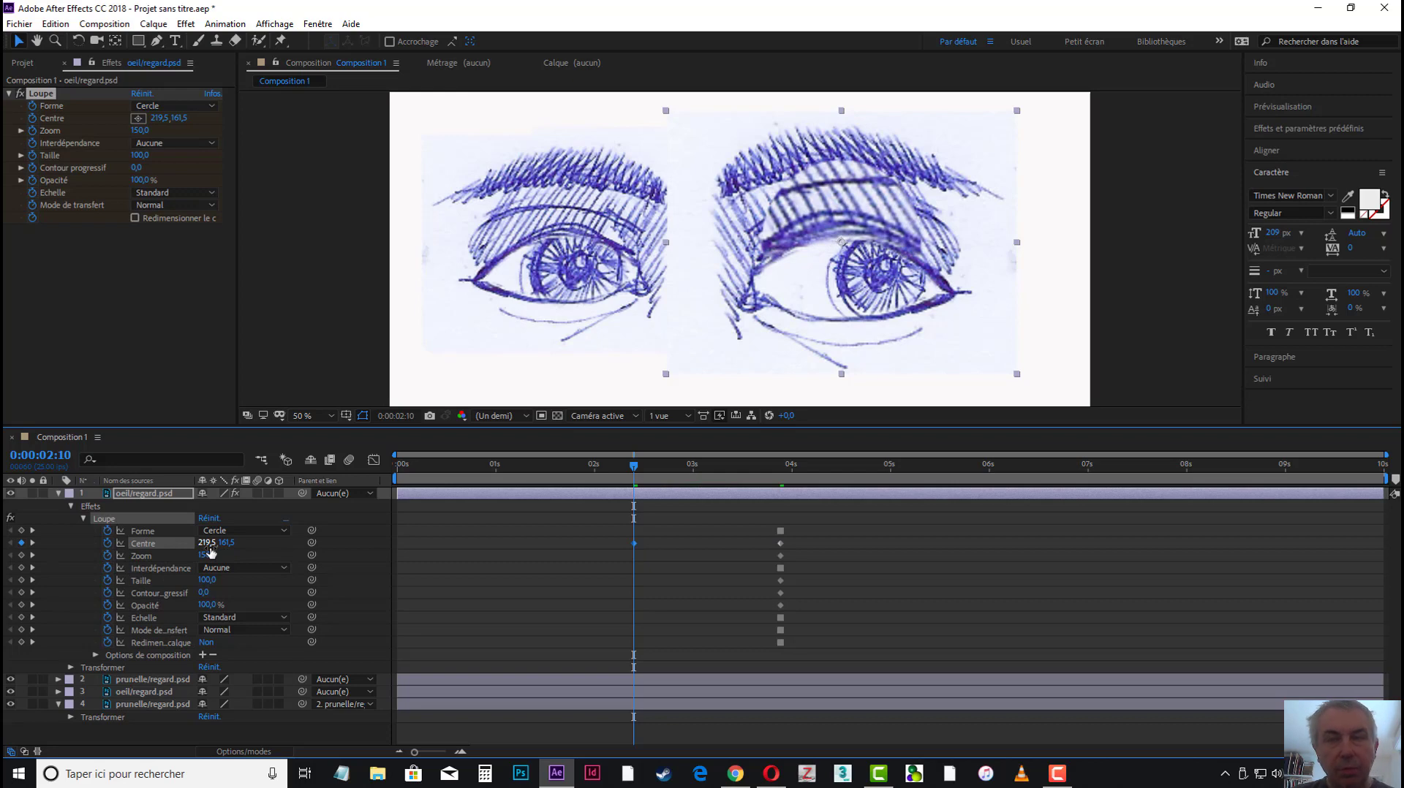
key("ctrl+z")
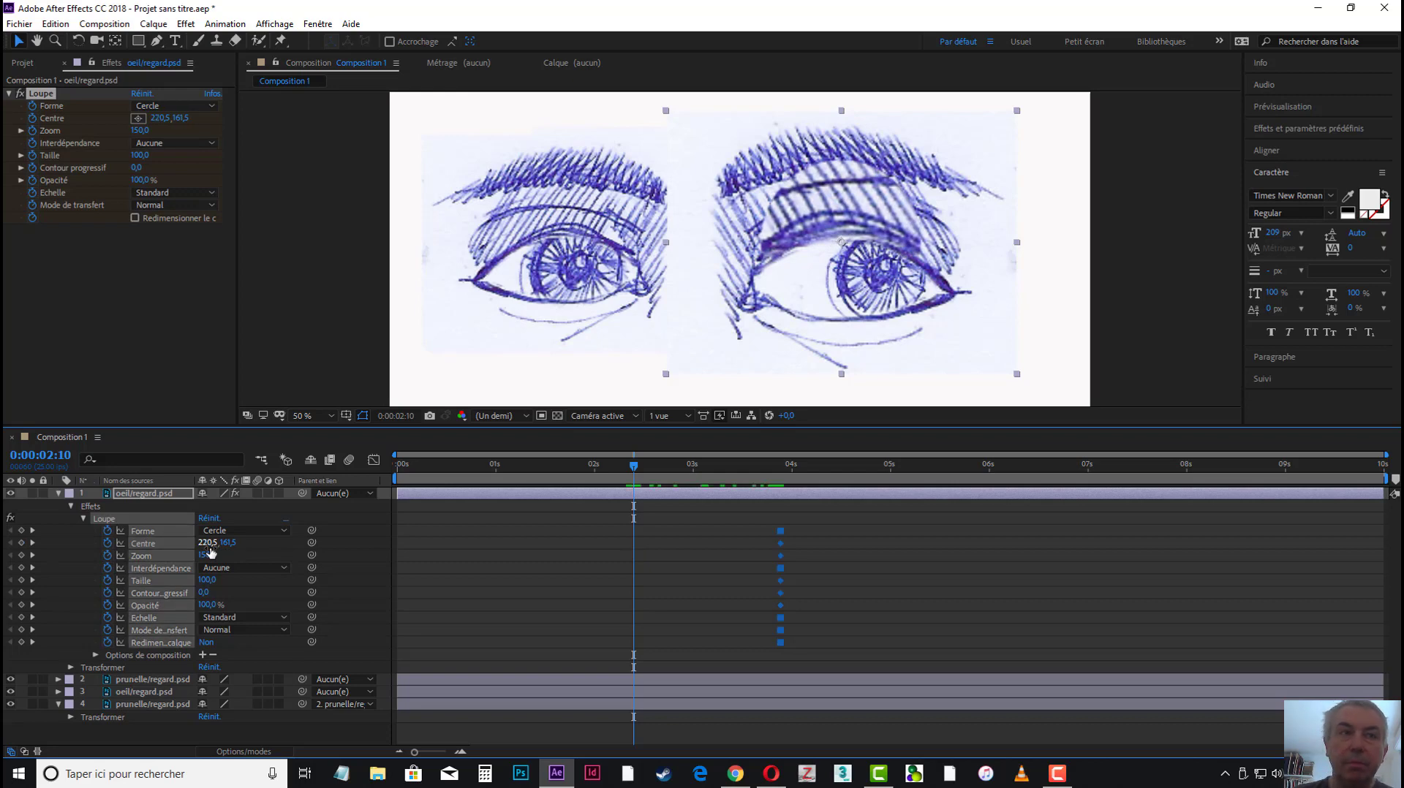